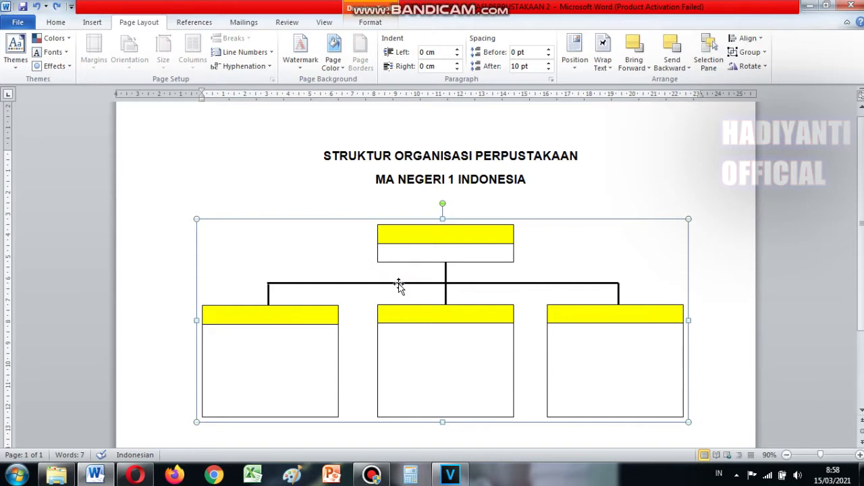
Step: Move the chart canvas left with two nudges and two drags, then rotate it to a slight tilt
key(ctrl+Left)
key(ctrl+Left)
key(ctrl+Left)
key(ctrl+Left)
key(ctrl+Left)
key(ctrl+Left)
key(ctrl+Left)
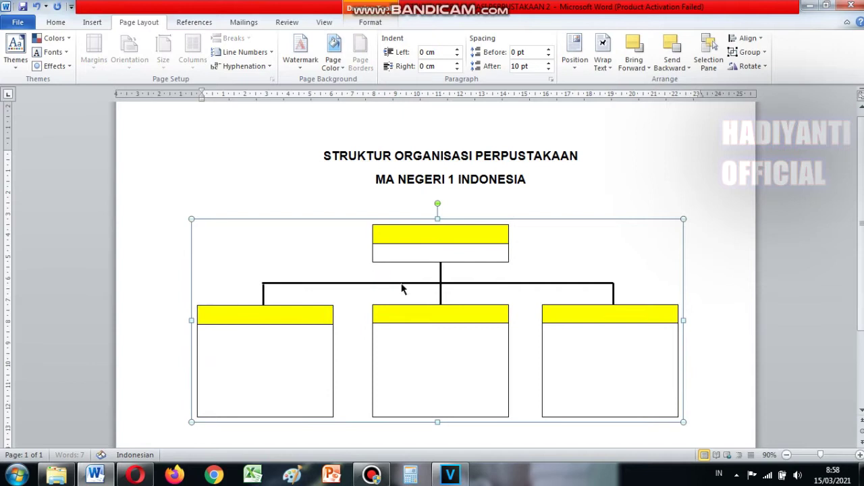
key(ctrl+Left)
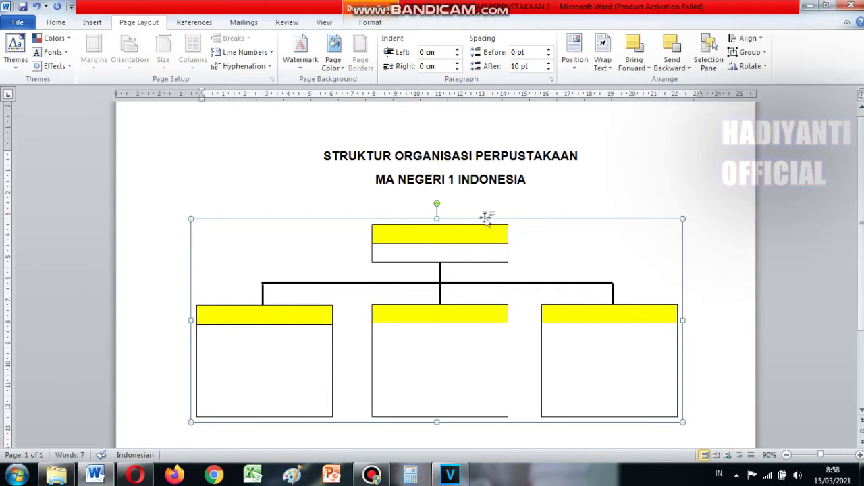
mouse_move(486, 218)
mouse_down()
mouse_move(416, 221)
mouse_move(430, 203)
mouse_move(532, 202)
mouse_move(534, 223)
mouse_move(430, 223)
mouse_move(558, 214)
mouse_up()
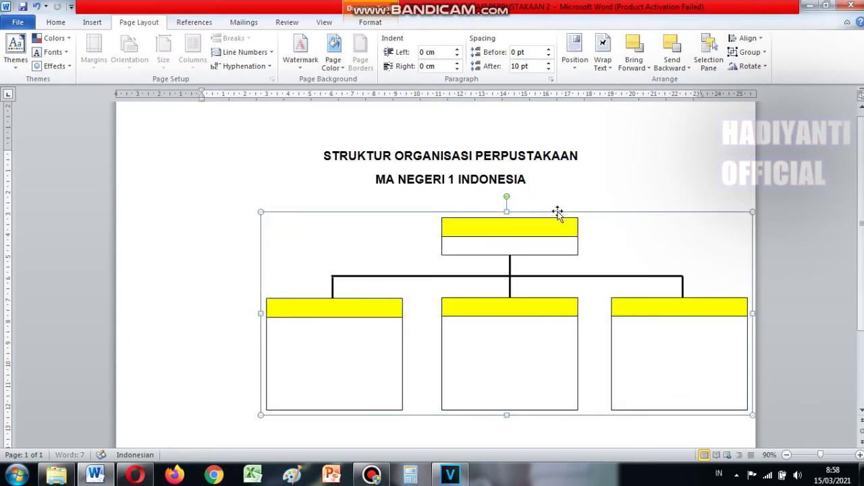
drag(558, 214, 475, 214)
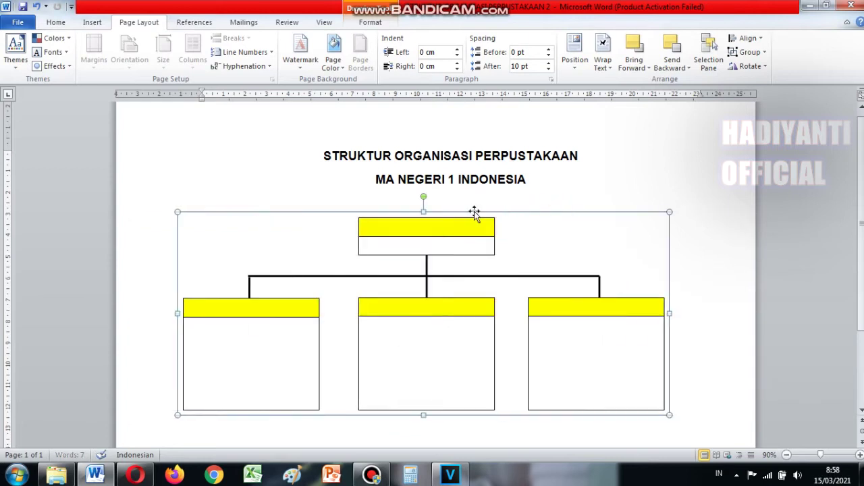
drag(424, 197, 515, 211)
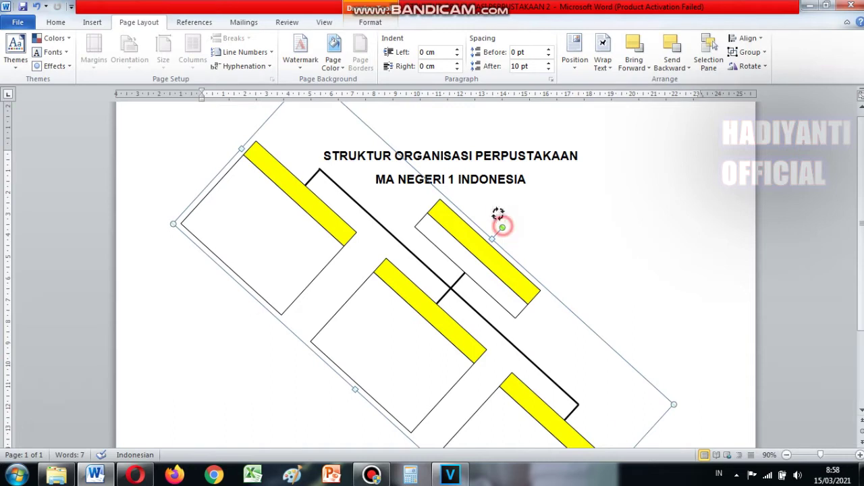
mouse_move(502, 227)
mouse_down()
mouse_move(420, 180)
mouse_move(423, 197)
mouse_move(349, 321)
mouse_move(427, 225)
mouse_move(425, 199)
mouse_up()
Step: Deselect the rotated chart and show the document's Info page under File
click(424, 200)
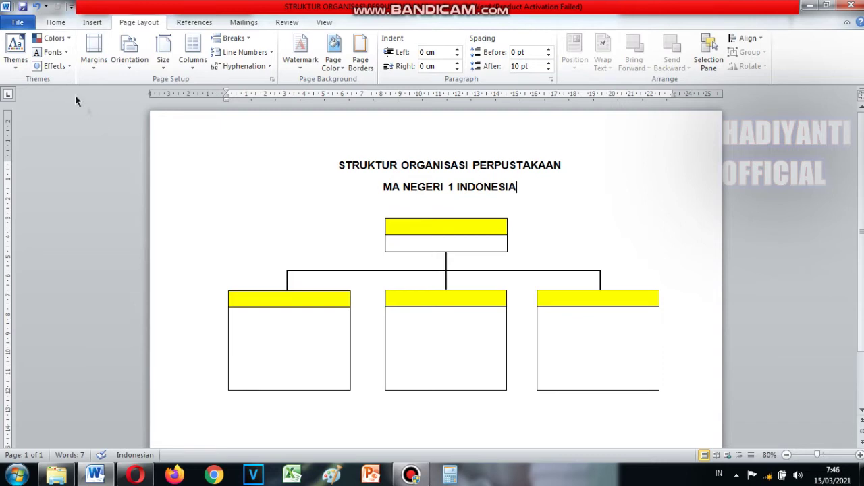
click(18, 23)
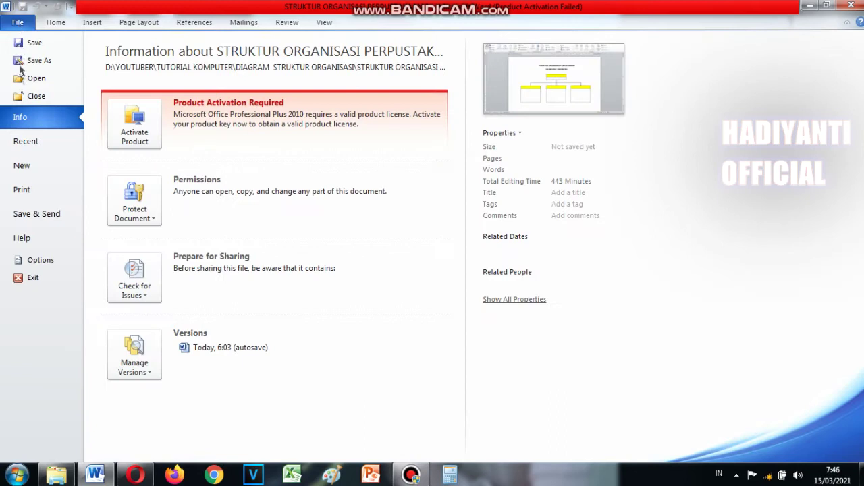
Step: Create a new blank document and restore its window to a narrower size
click(32, 167)
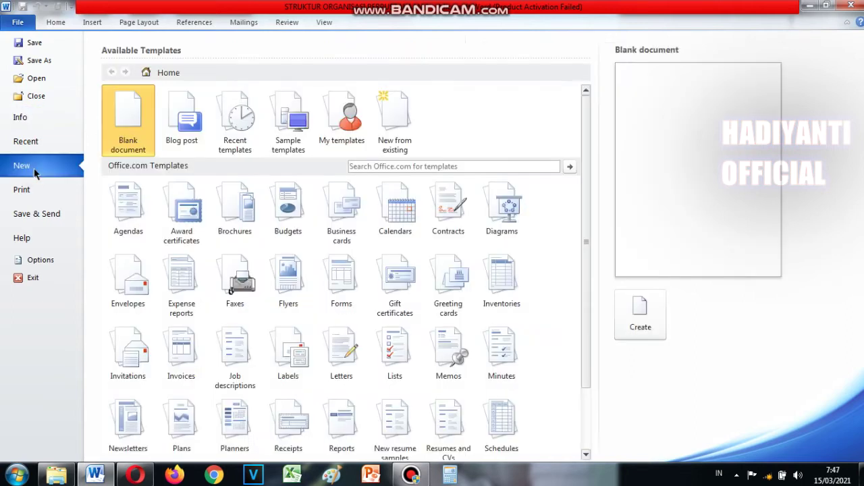
double_click(128, 118)
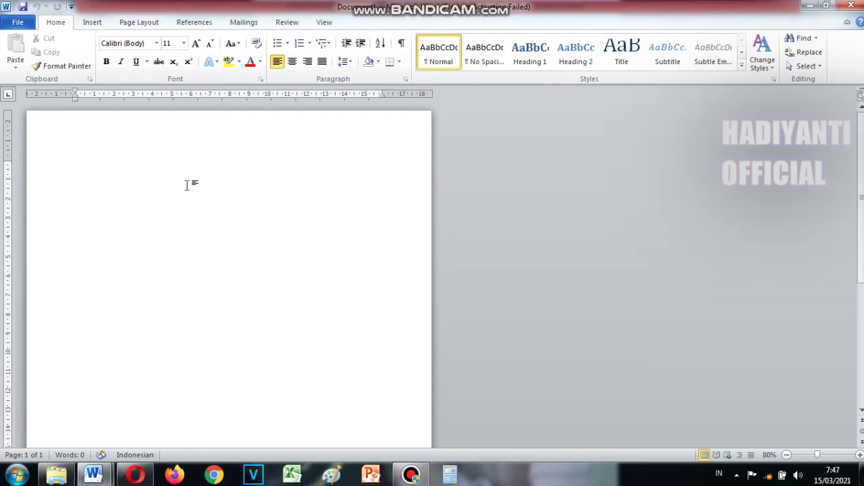
click(826, 6)
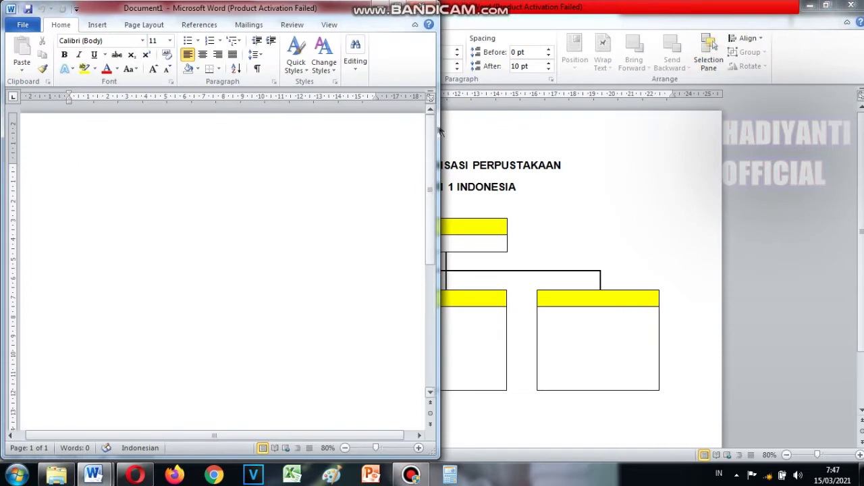
drag(439, 127, 420, 126)
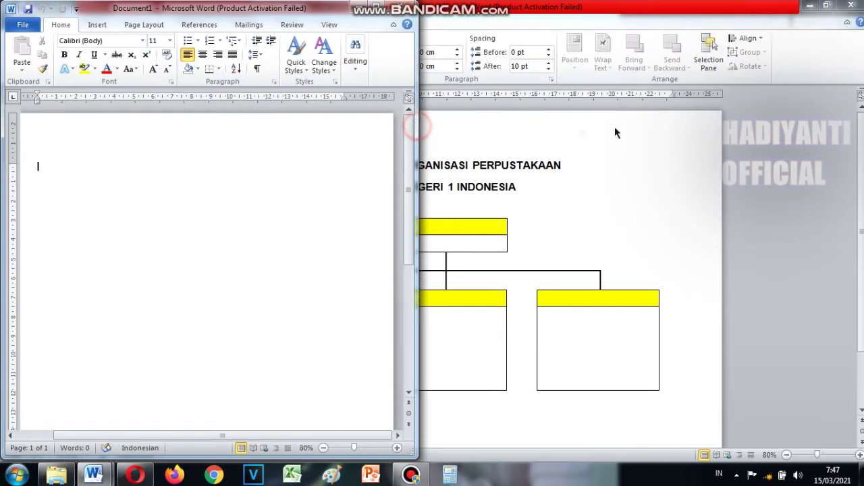
Step: Restore the organisation chart document's window and snap it to the right half of the screen
click(614, 126)
click(826, 7)
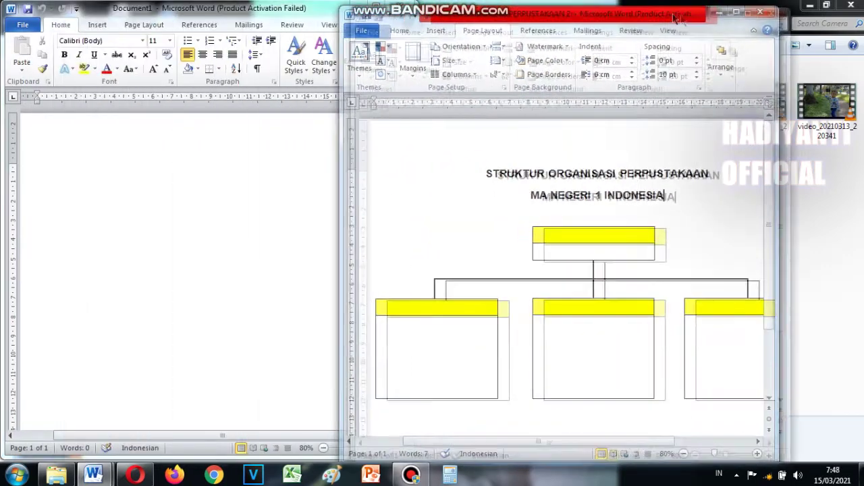
drag(342, 10, 863, 12)
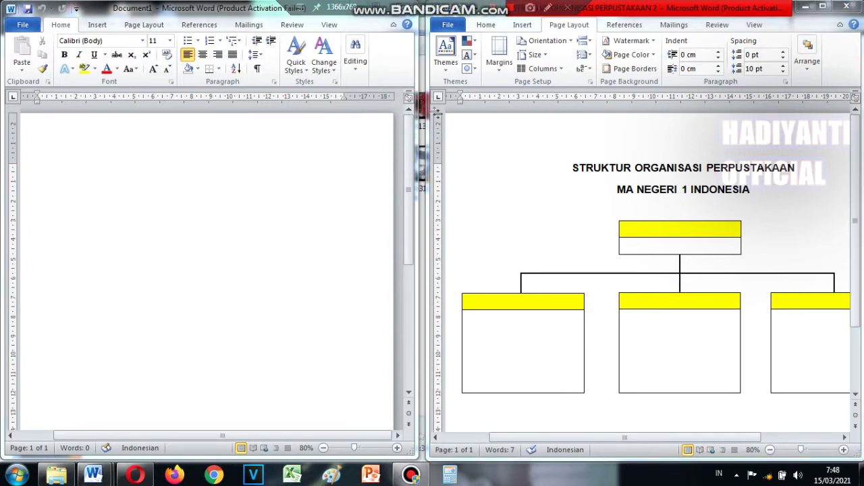
Step: Zoom the chart document to 70% and paste both of its title lines into Document1
drag(418, 110, 424, 110)
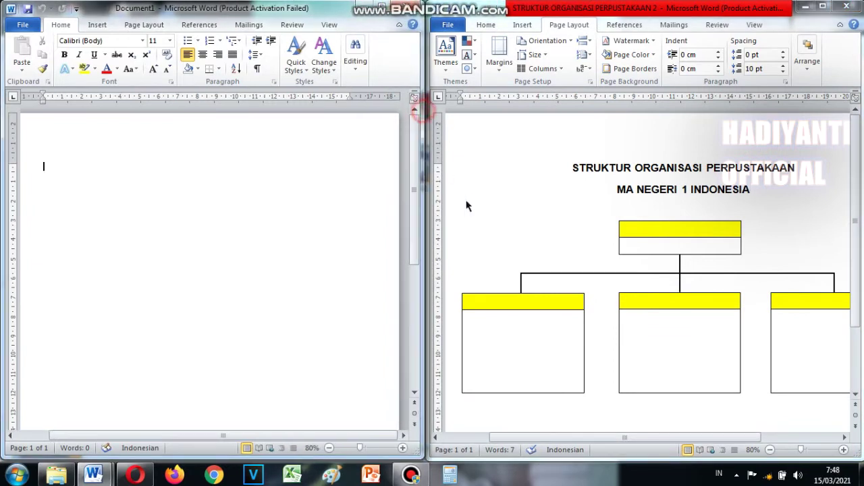
click(770, 454)
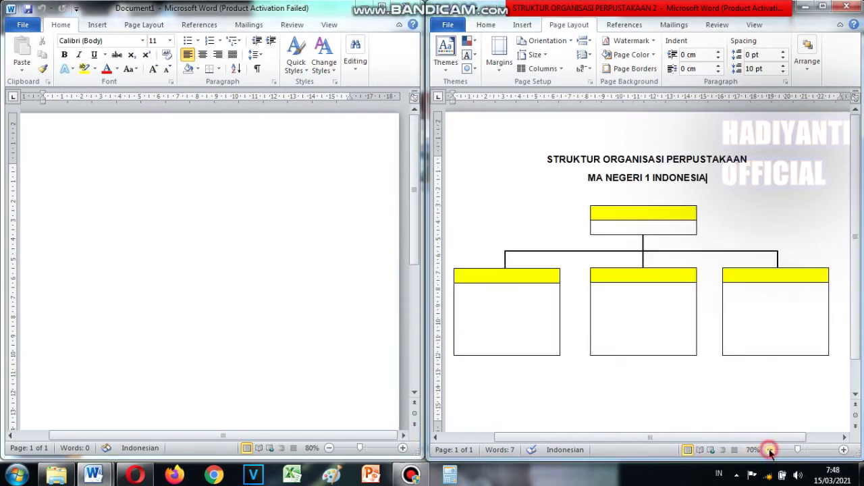
click(554, 226)
drag(549, 158, 705, 177)
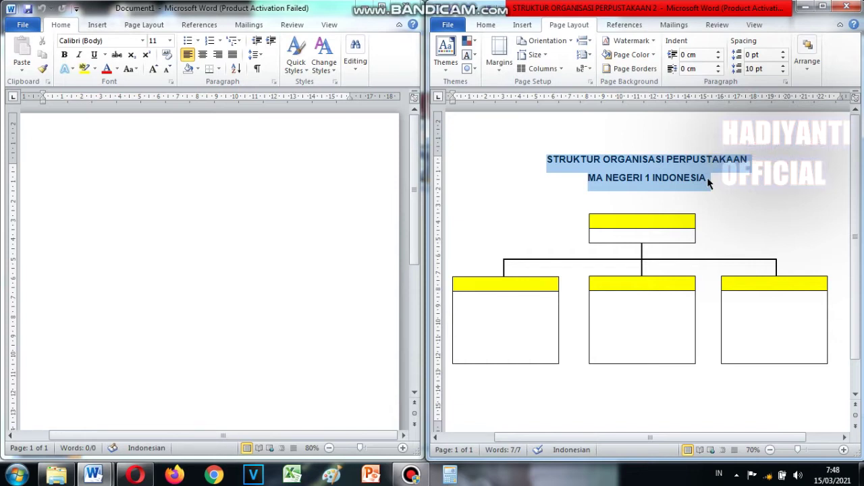
click(116, 164)
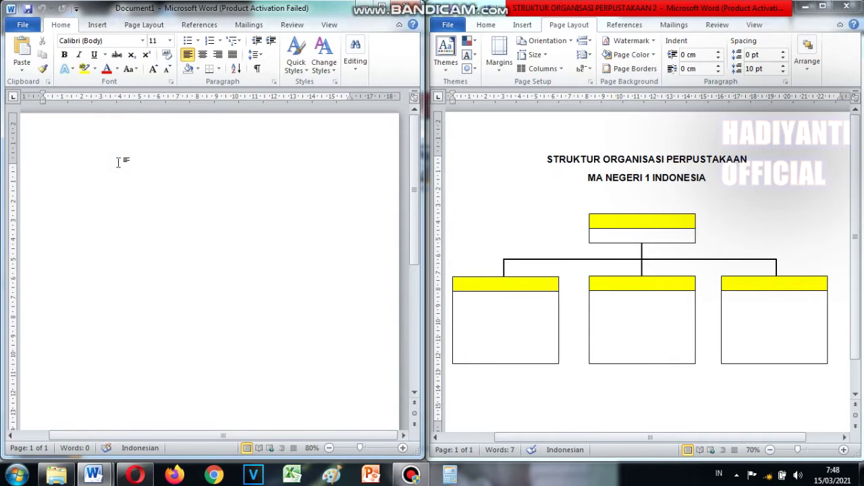
text(STRUKTUR ORGANISASI PERPUSTAKAAN MA NEGERI 1 INDONESIA)
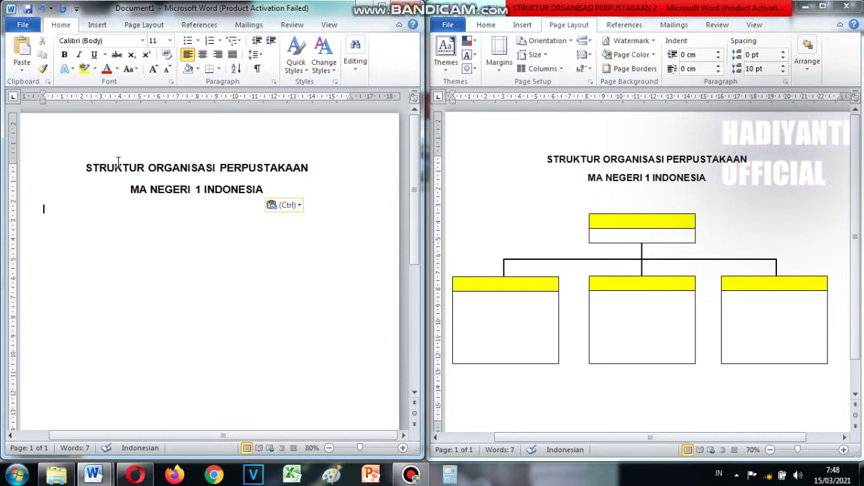
click(223, 235)
click(541, 260)
click(540, 259)
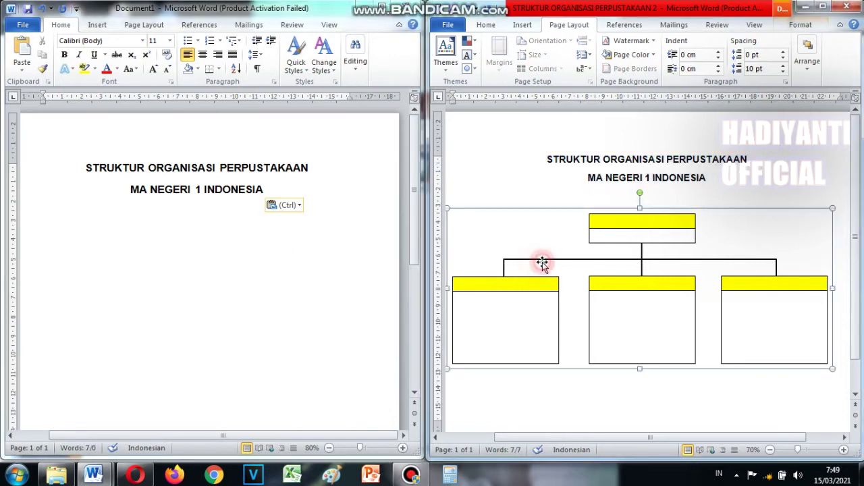
click(554, 209)
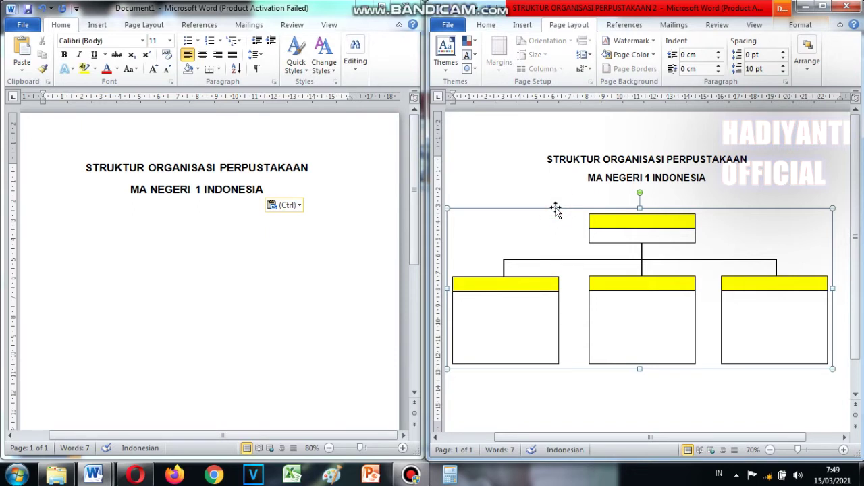
key(ctrl+c)
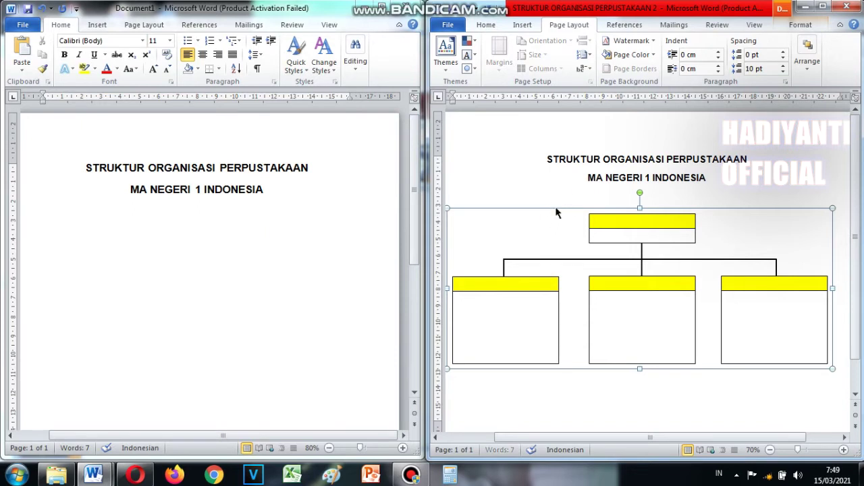
key(ctrl+v)
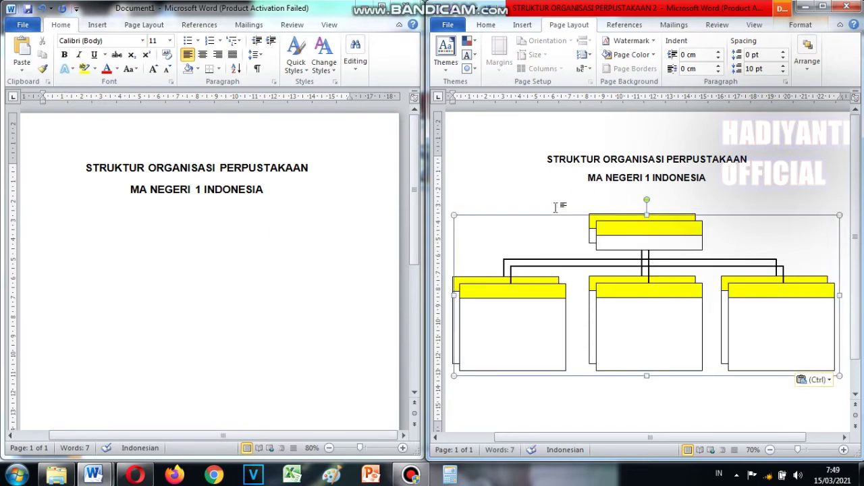
key(ctrl+z)
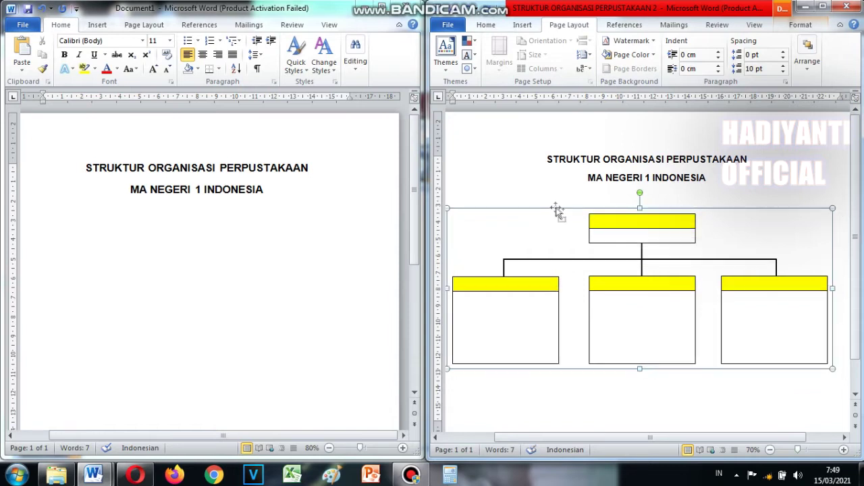
click(243, 214)
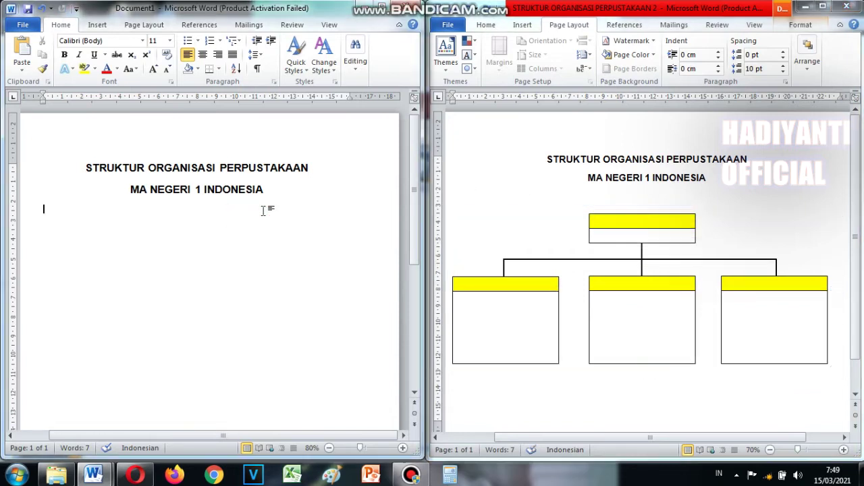
key(ctrl+v)
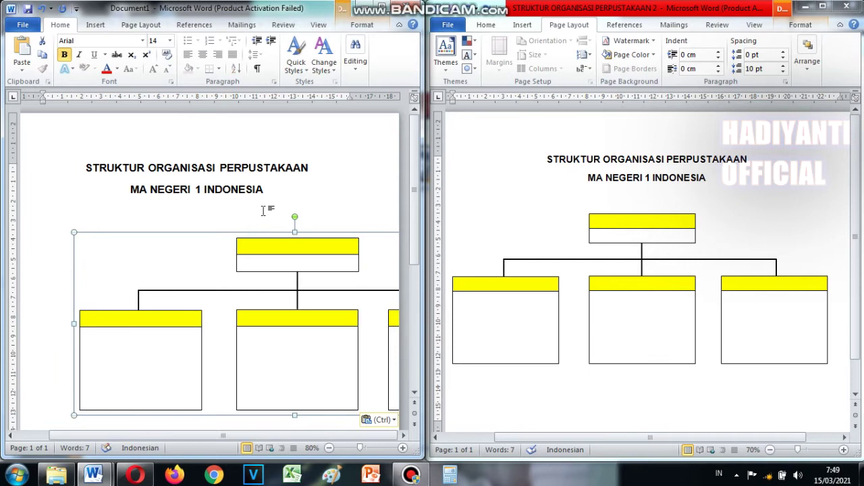
drag(225, 234, 162, 217)
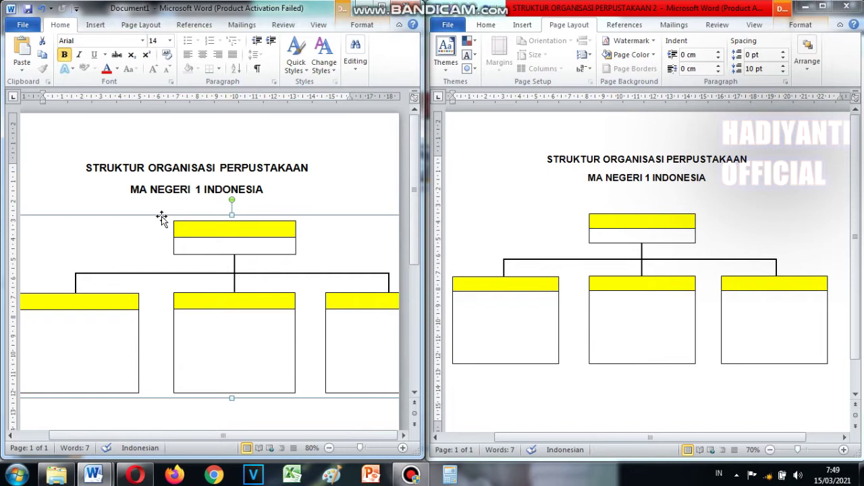
key(Delete)
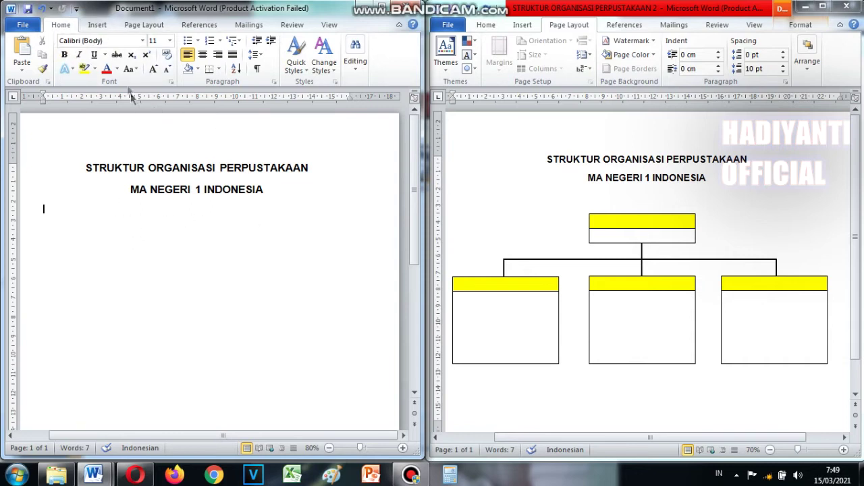
Step: Insert a Simple Text Box with placeholder quote text beneath the two title lines
click(97, 24)
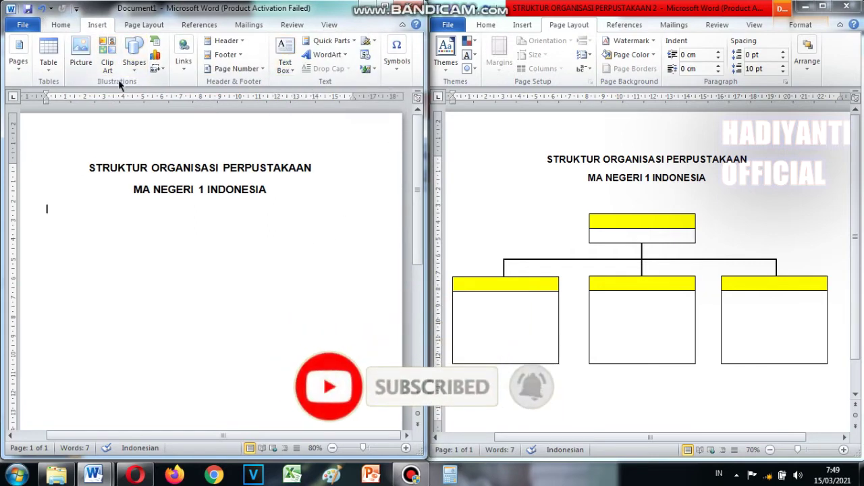
click(135, 73)
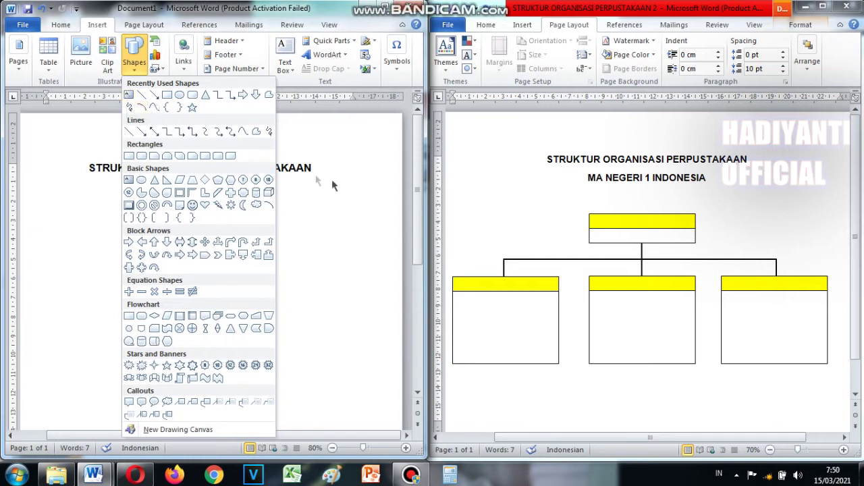
click(342, 134)
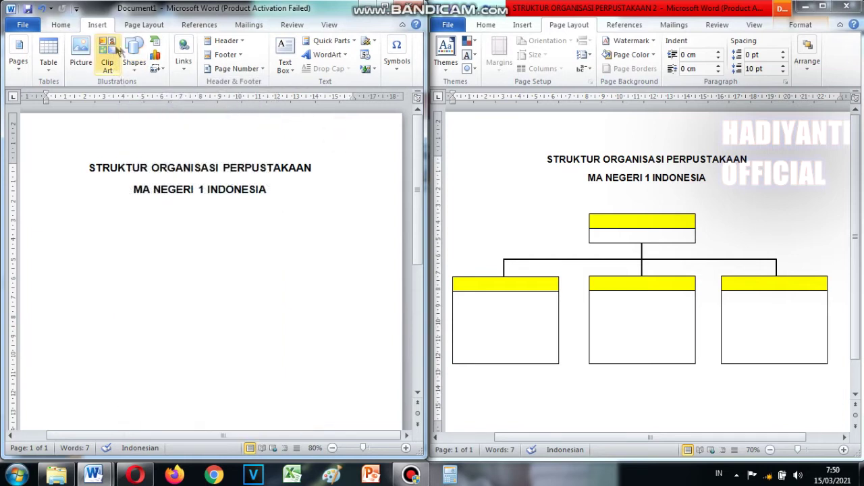
click(284, 66)
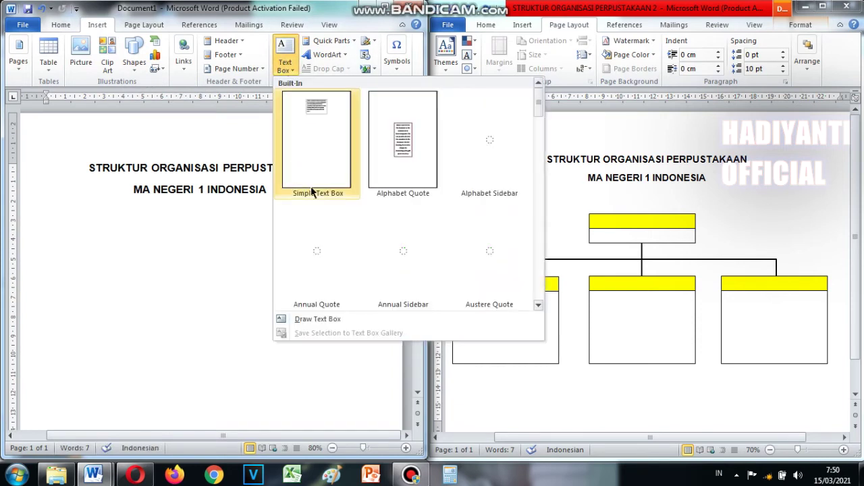
click(321, 109)
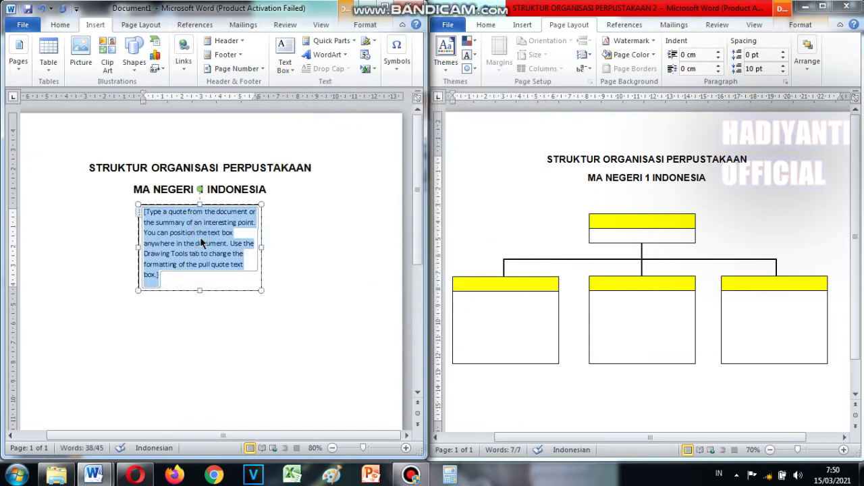
Step: Clear the placeholder text and place a pasted copy of the box directly beneath it
key(Delete)
click(197, 305)
click(197, 223)
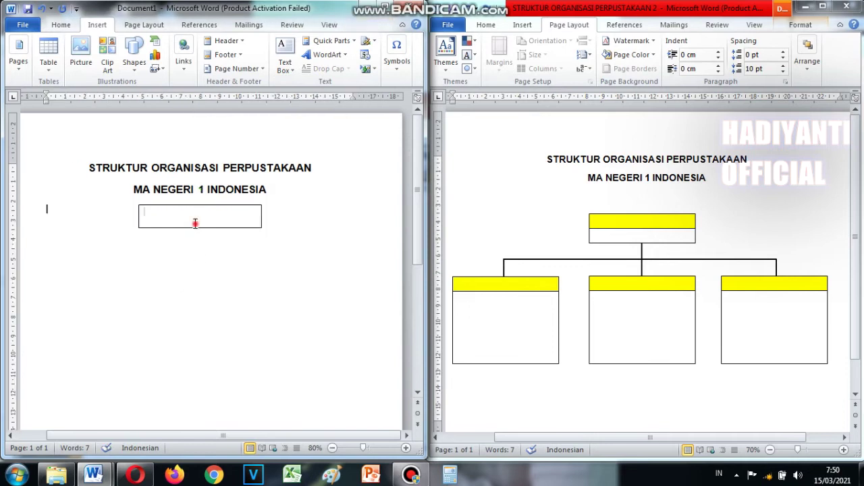
click(201, 228)
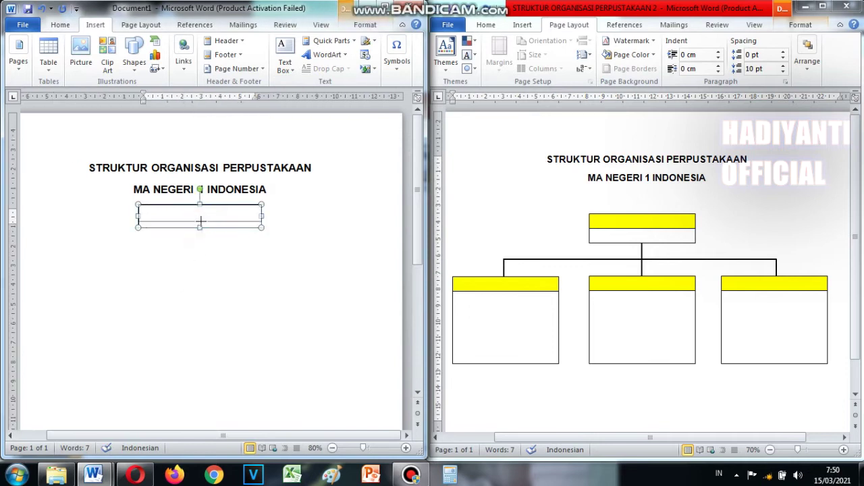
click(266, 260)
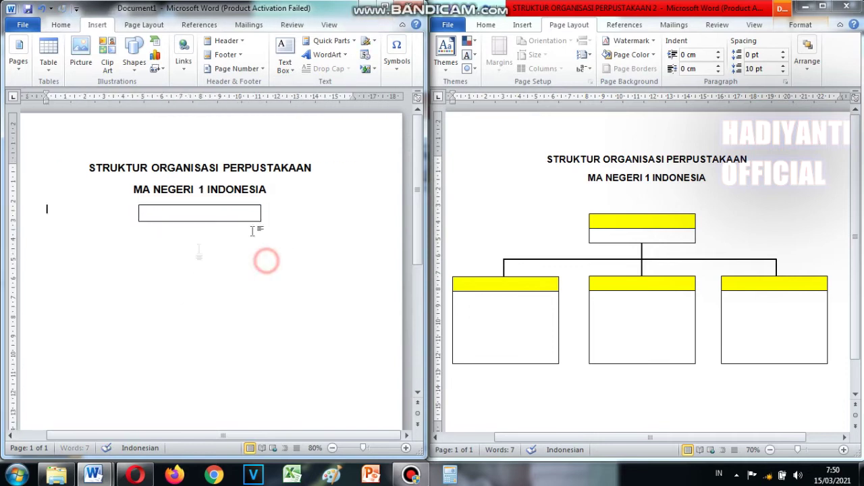
click(182, 221)
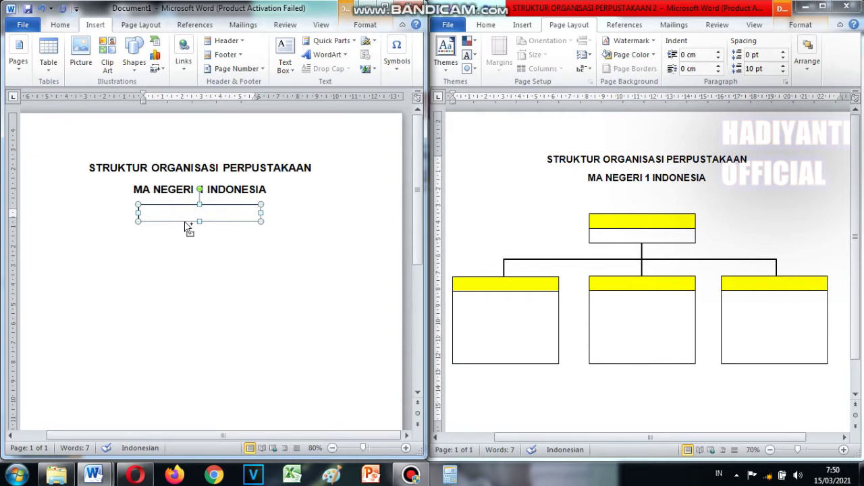
key(ctrl+v)
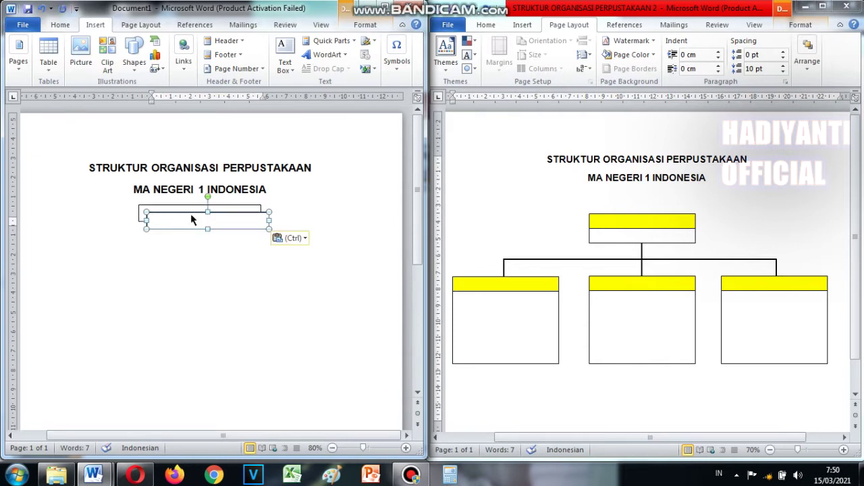
drag(192, 213, 185, 217)
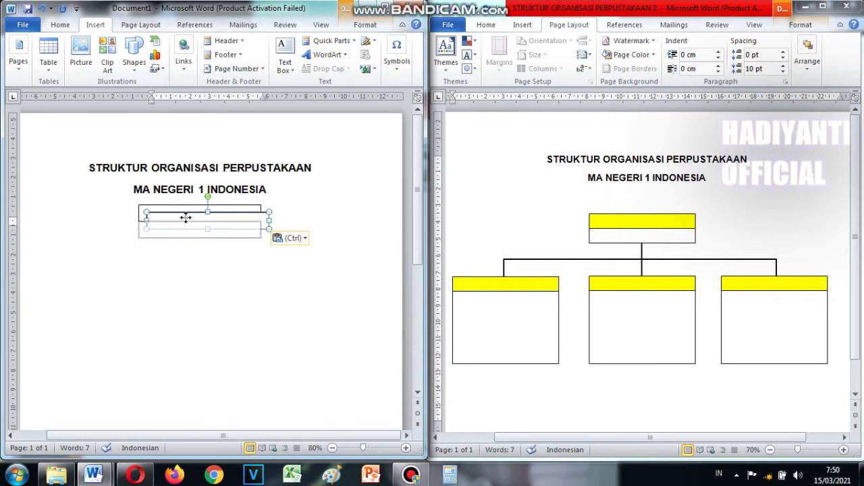
click(196, 293)
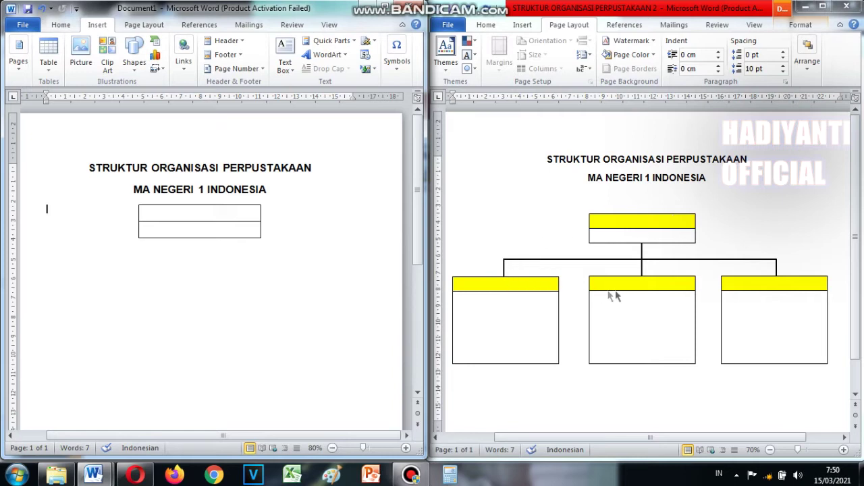
Step: Copy the top box, paste more copies, and move two of them into a lower row
click(236, 208)
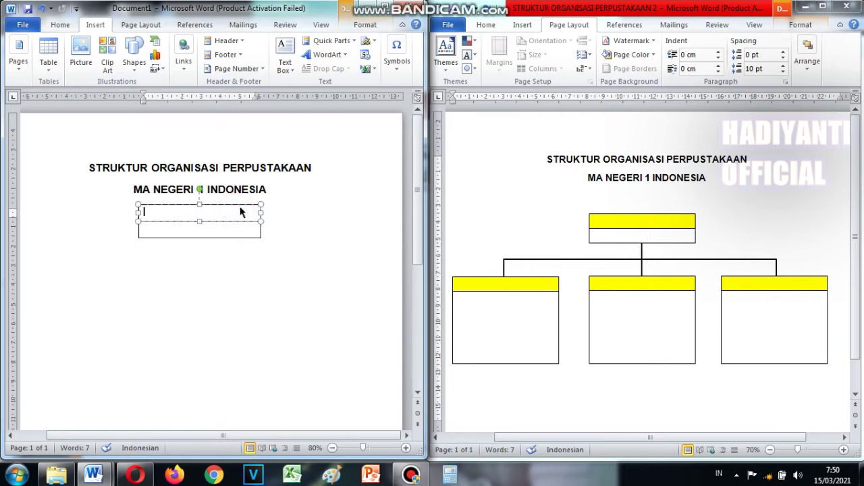
click(240, 206)
key(ctrl+c)
key(ctrl+v)
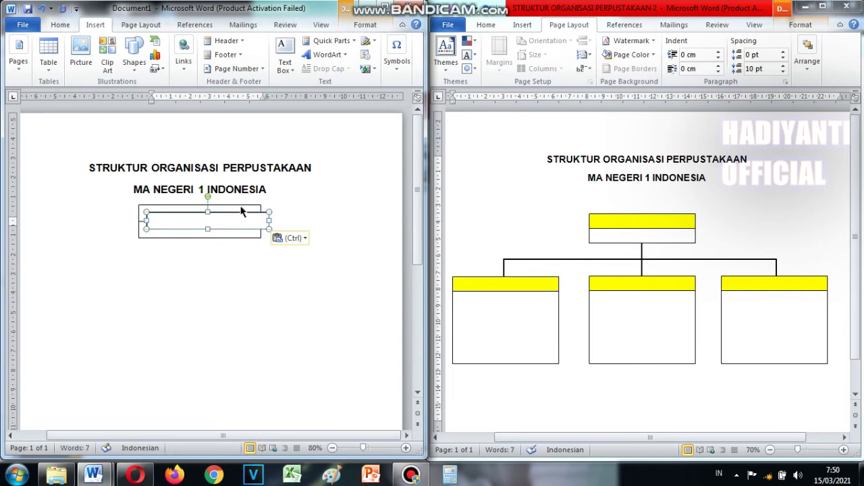
key(ctrl+v)
key(ctrl+v)
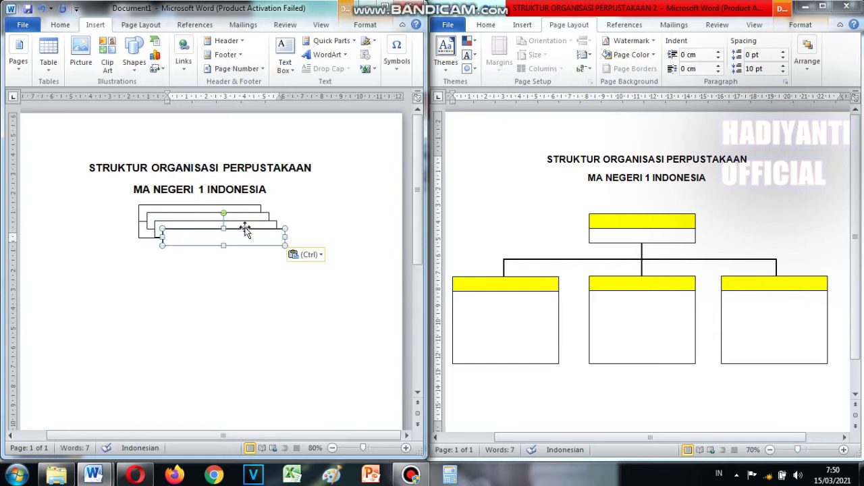
drag(246, 231, 221, 277)
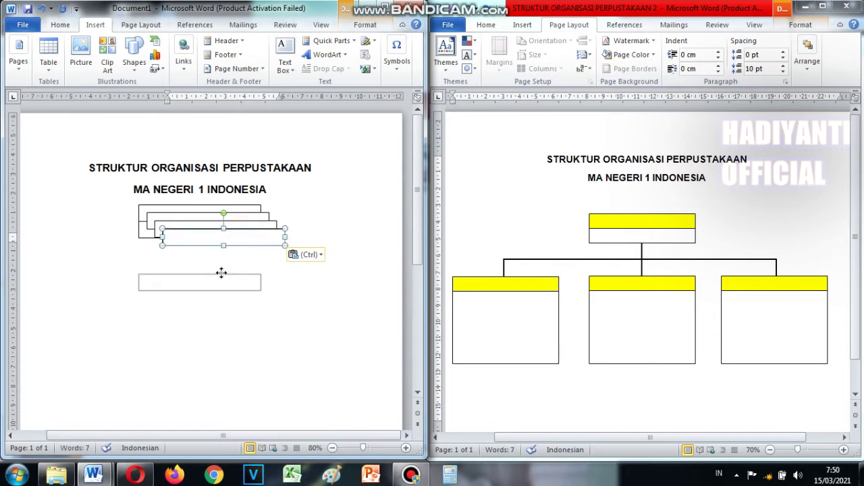
click(229, 221)
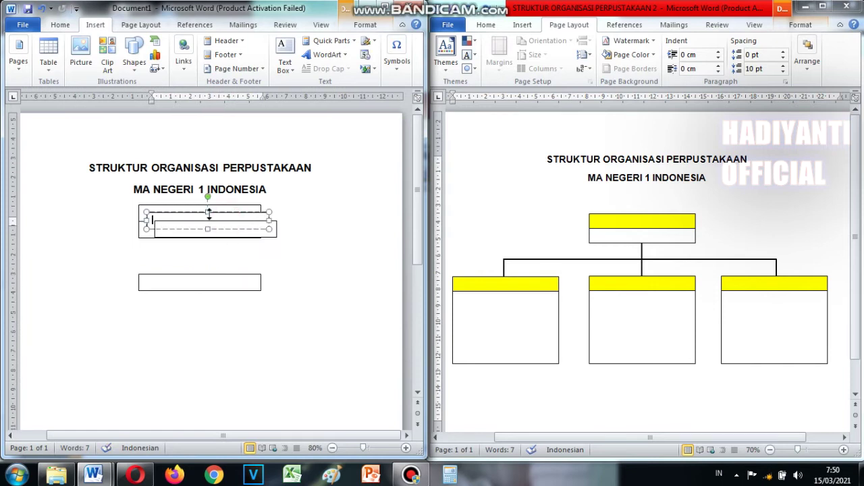
drag(193, 213, 329, 277)
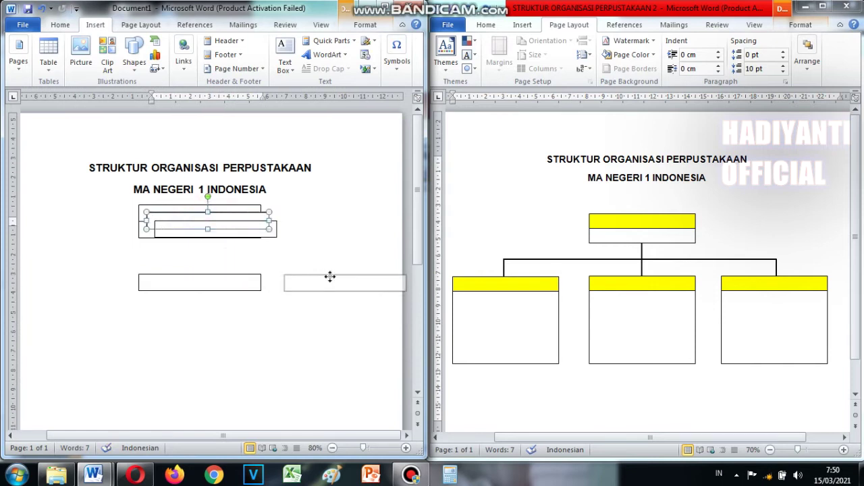
drag(329, 277, 328, 276)
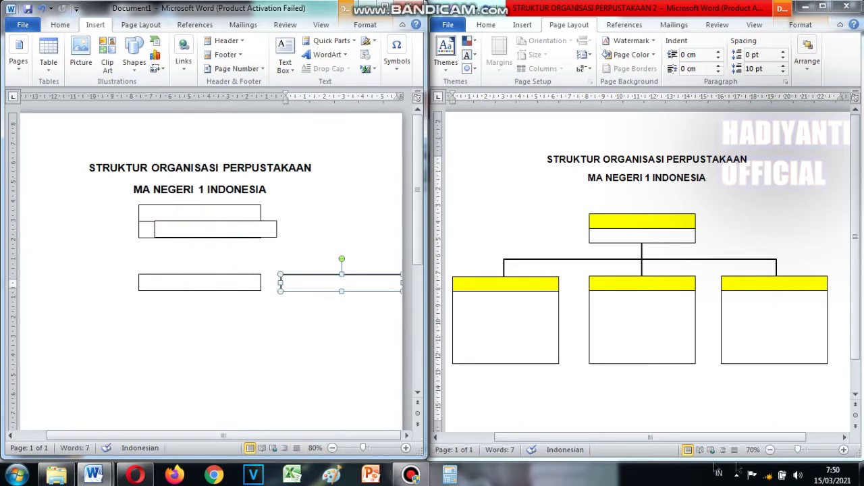
Step: Nudge the right lower box left and move the last copy to the row's left end
click(332, 448)
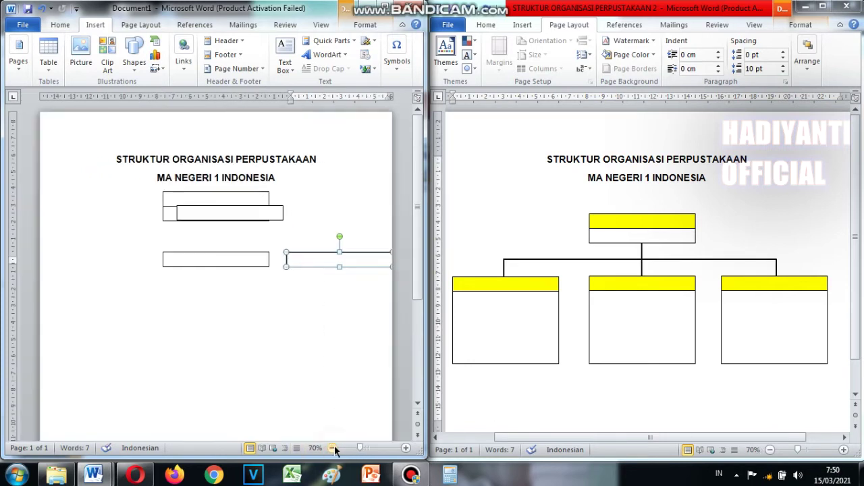
click(308, 253)
drag(308, 254, 302, 252)
click(264, 210)
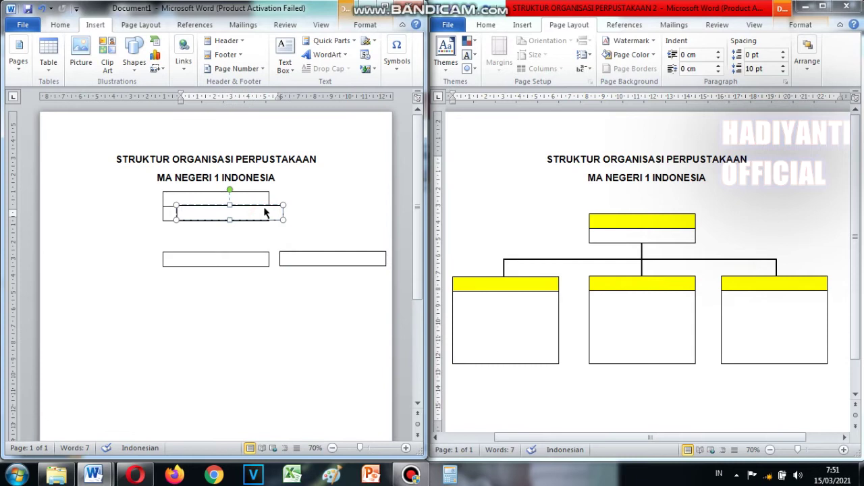
drag(264, 206, 136, 251)
Step: Nudge the middle lower box slightly right to even out the row
click(140, 304)
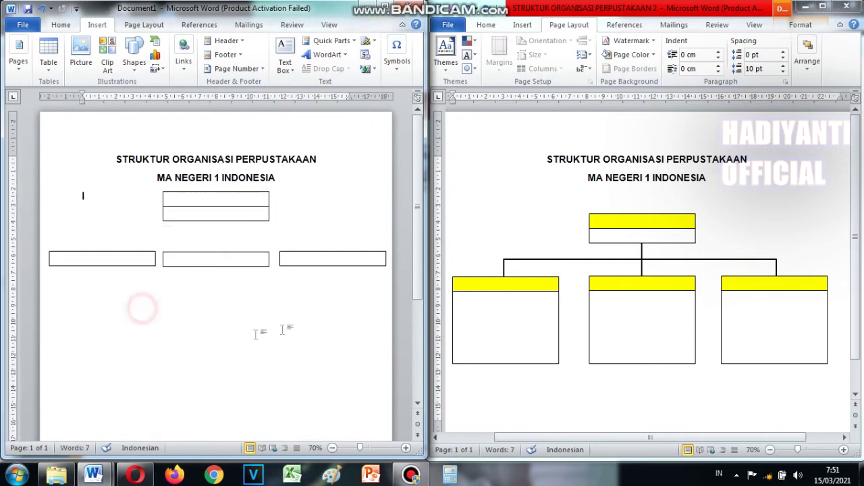
click(206, 258)
click(209, 256)
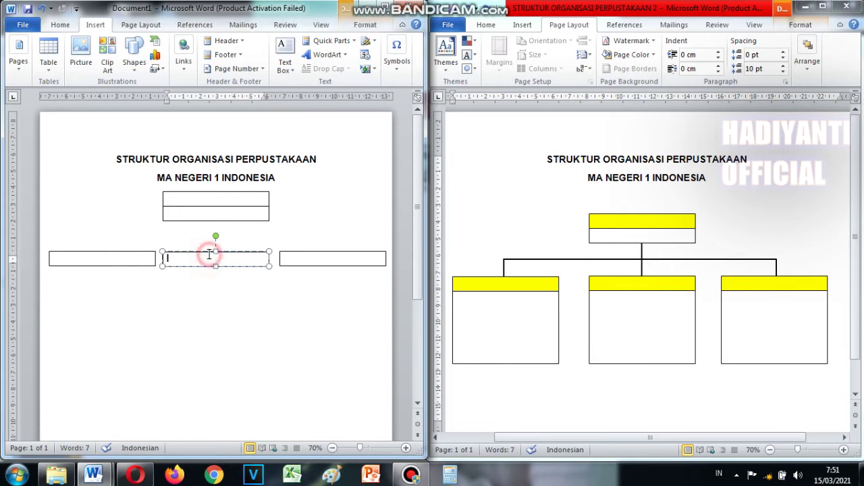
click(211, 252)
drag(211, 251, 214, 251)
click(211, 315)
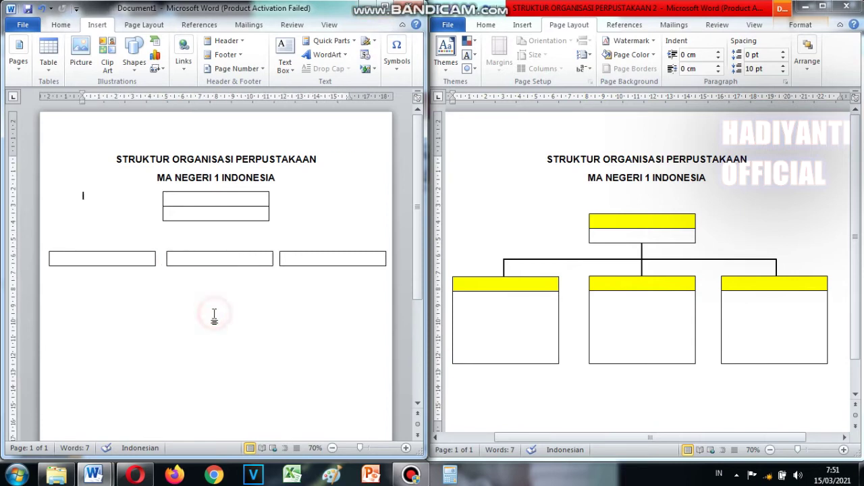
Step: Nudge the upper and lower top boxes one step right so they line up
click(214, 198)
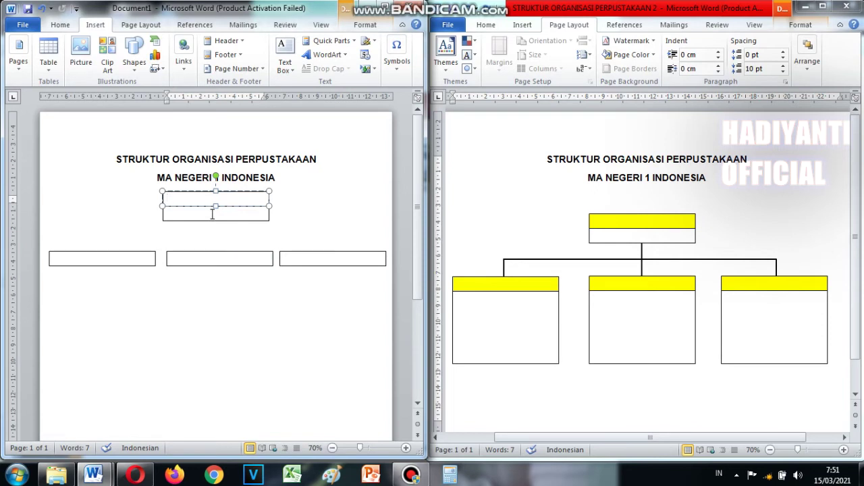
click(216, 192)
key(Right)
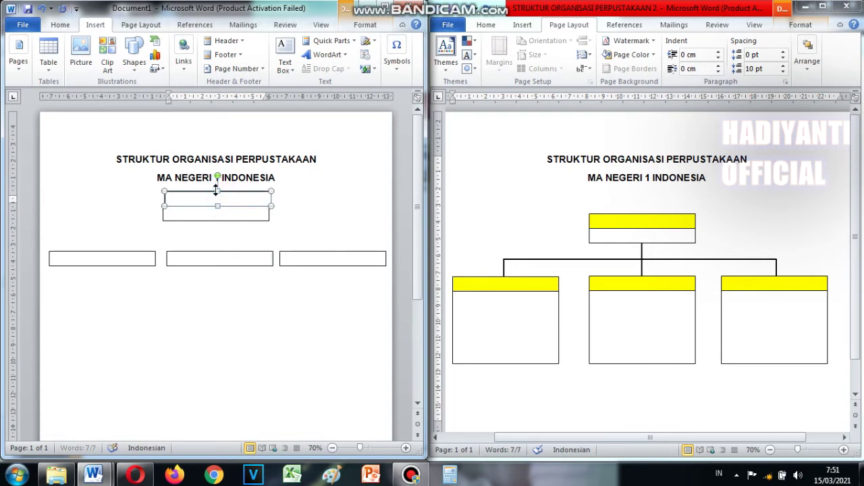
click(218, 223)
click(212, 214)
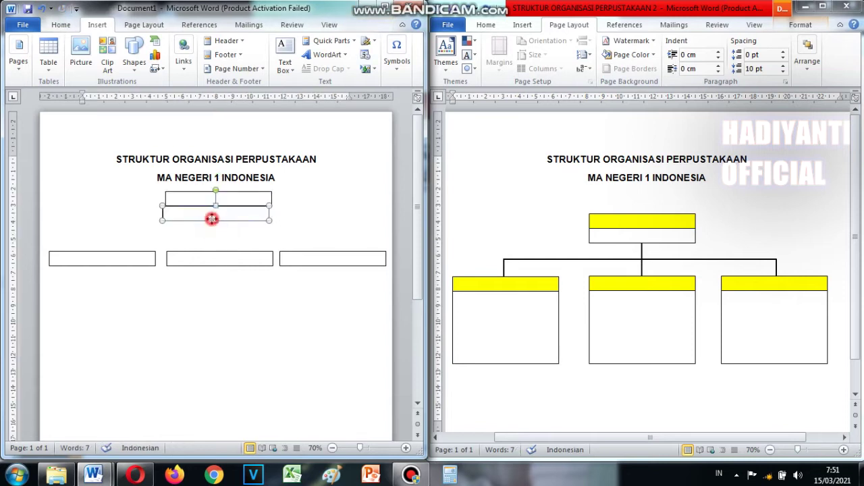
key(Right)
click(233, 348)
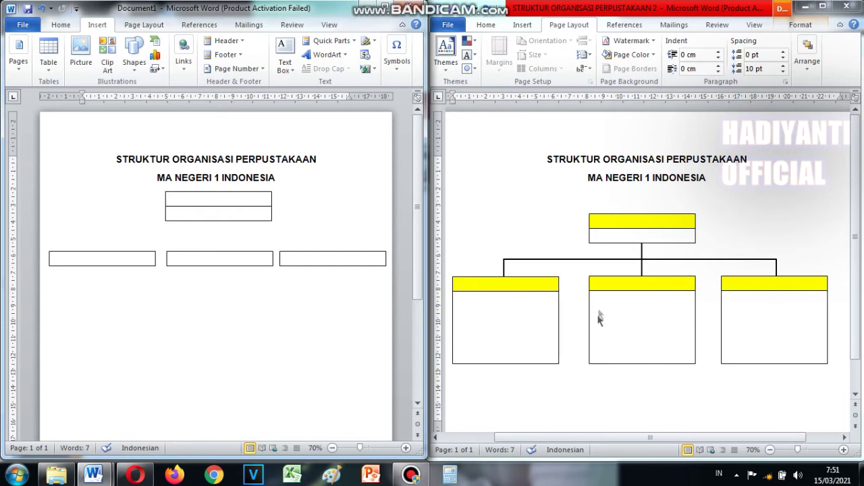
click(132, 267)
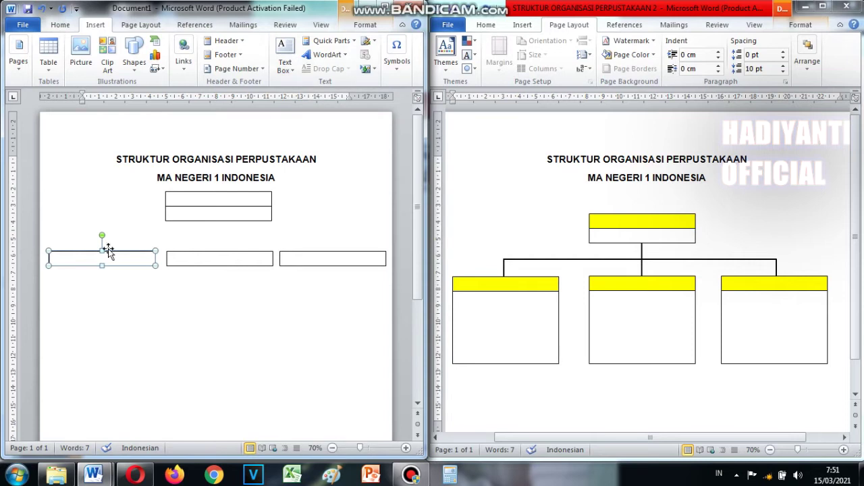
Step: Place a tall body box under the left header, then copy it under the middle and right headers
key(ctrl+v)
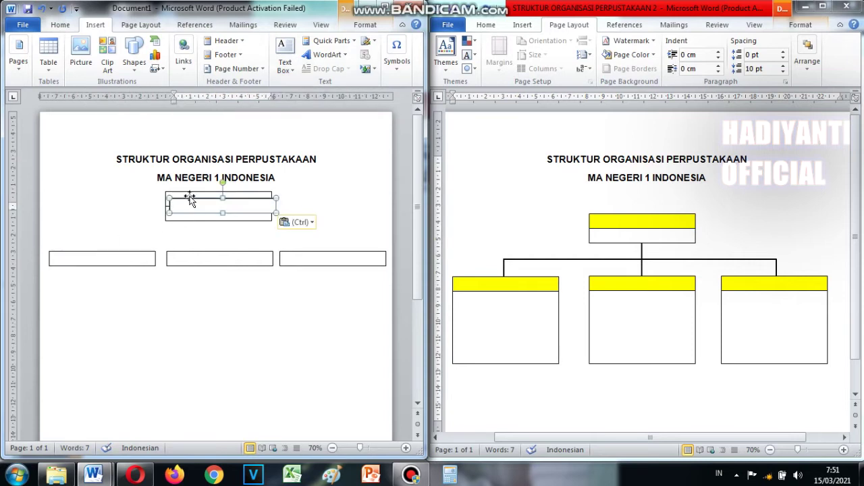
mouse_move(191, 202)
mouse_down()
mouse_move(67, 269)
mouse_move(101, 351)
mouse_up()
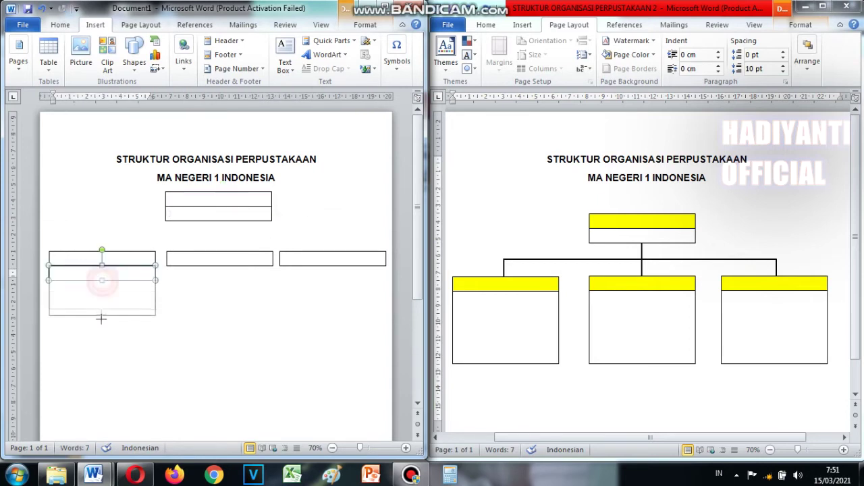
click(150, 377)
click(154, 353)
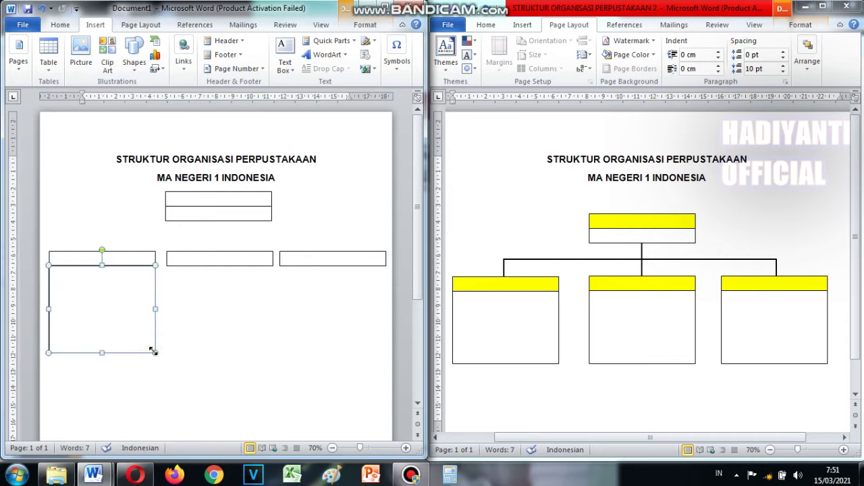
key(ctrl+c)
key(ctrl+v)
key(ctrl+v)
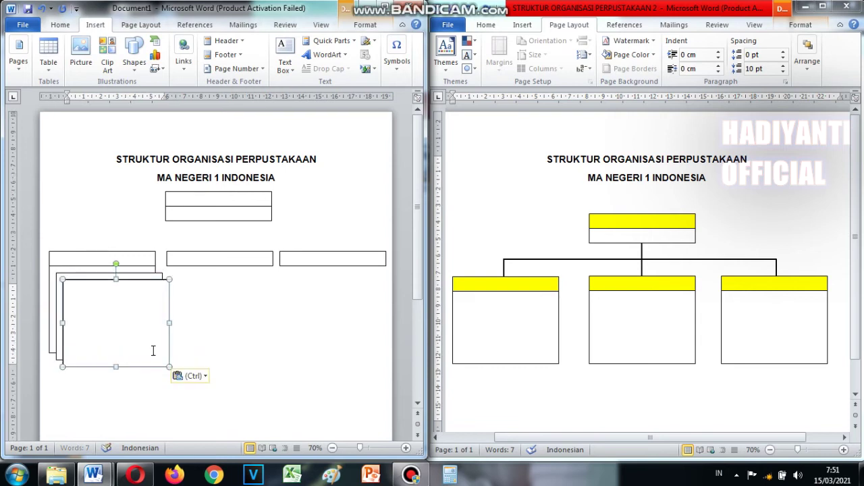
drag(133, 283, 351, 268)
click(129, 273)
drag(129, 272, 238, 266)
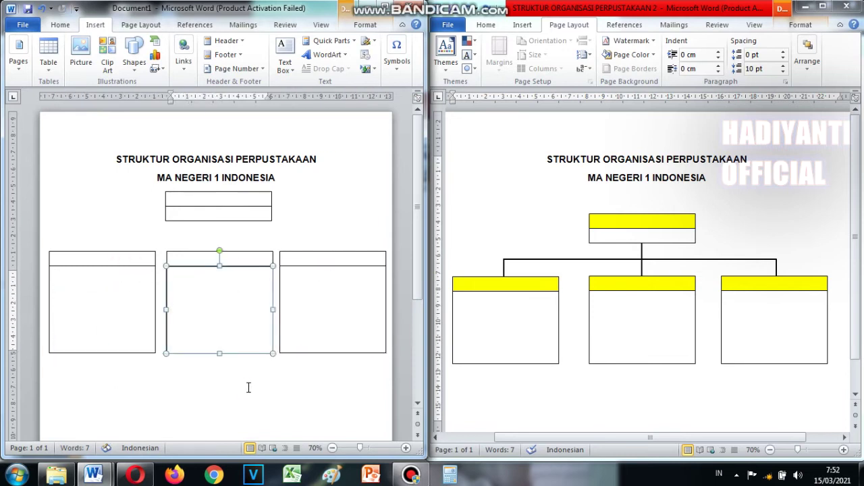
click(246, 387)
Step: Check that the middle tall box lines up under its header strip
click(191, 341)
click(196, 353)
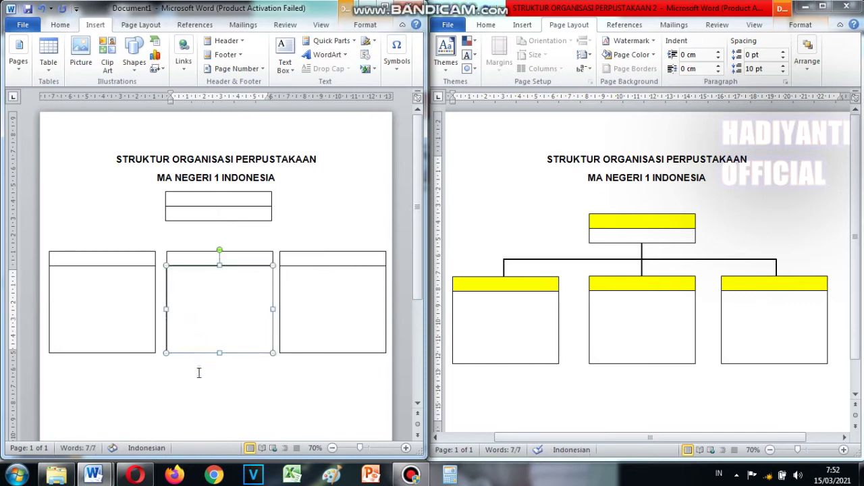
click(200, 376)
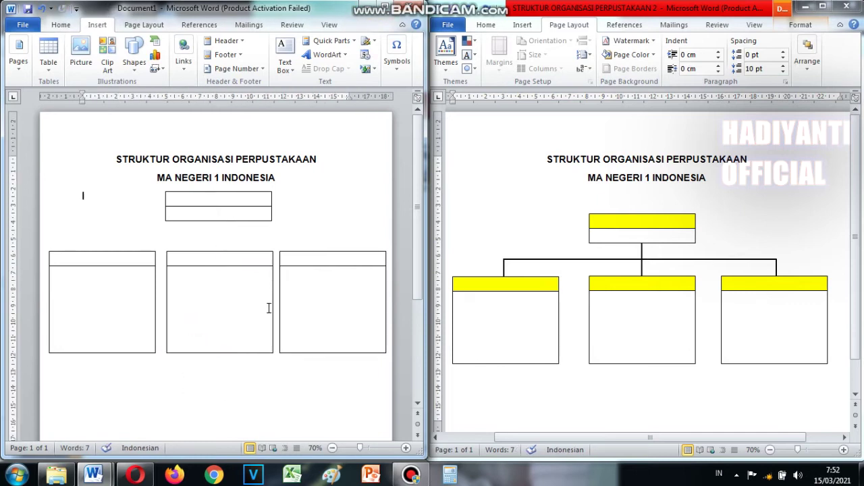
click(227, 252)
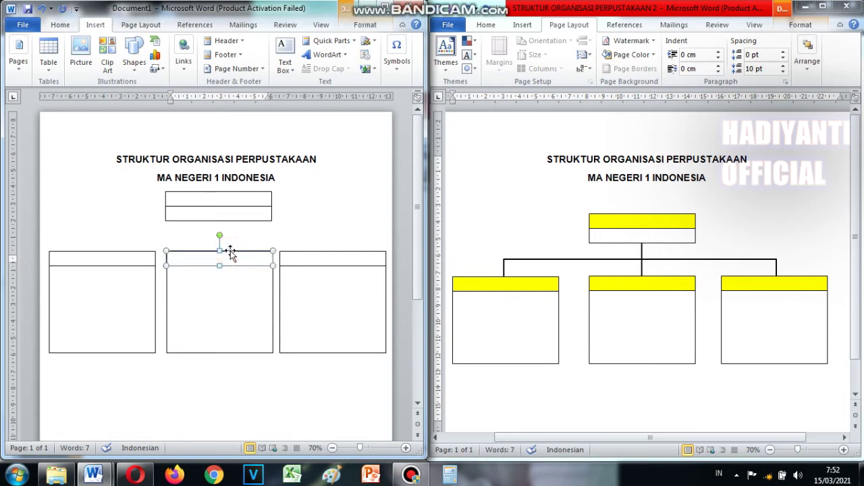
click(234, 304)
click(233, 354)
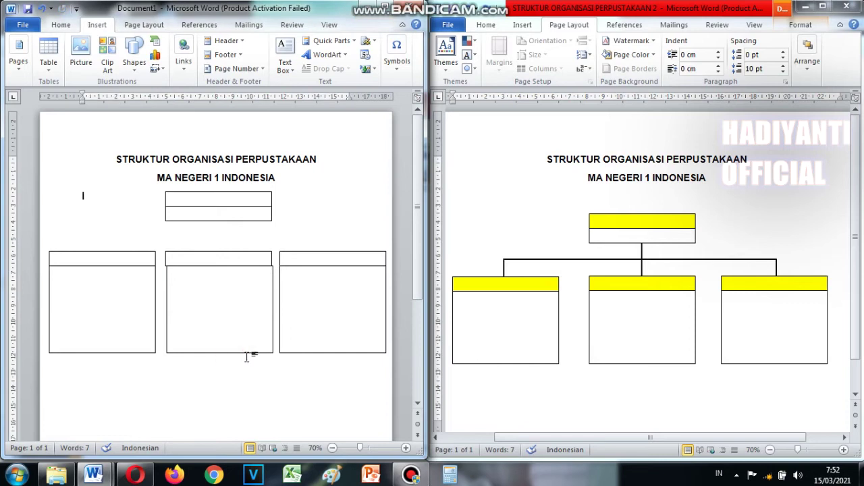
click(250, 353)
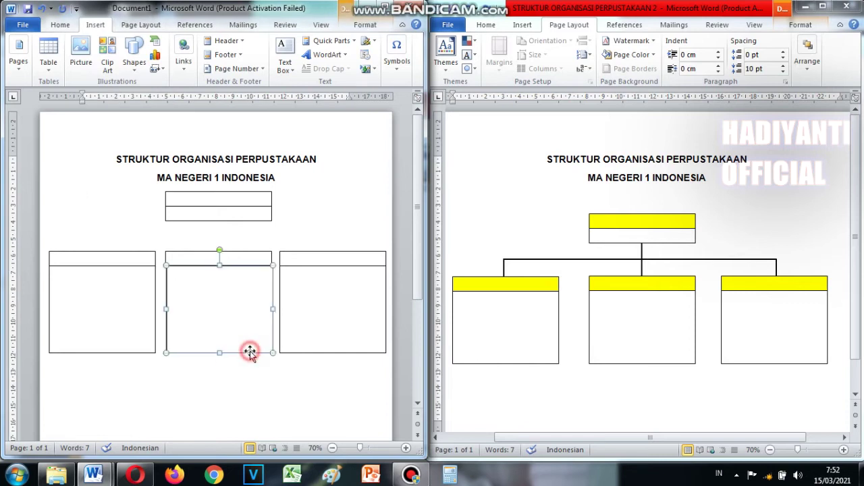
click(249, 357)
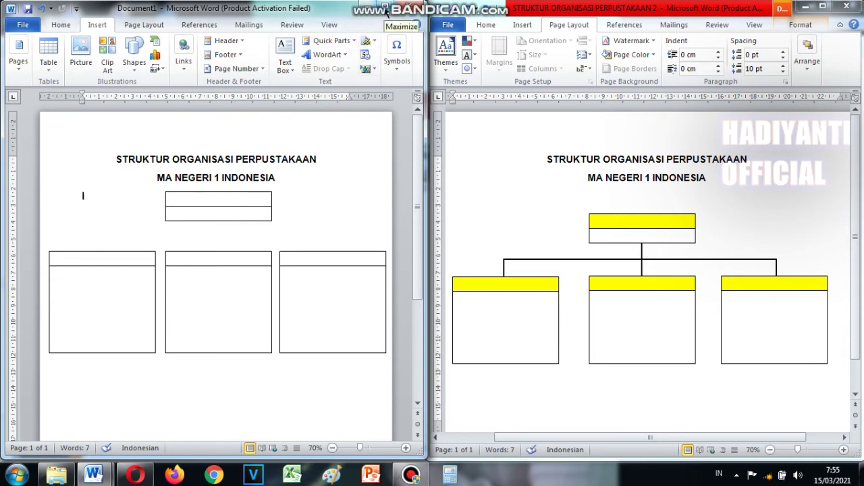
Step: Maximise the Document1 window and zoom in to 100%
click(391, 8)
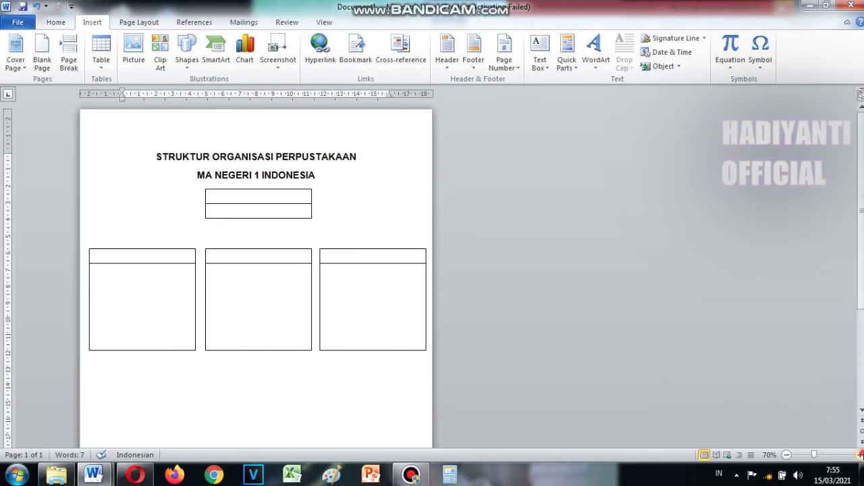
click(859, 454)
click(860, 454)
click(860, 454)
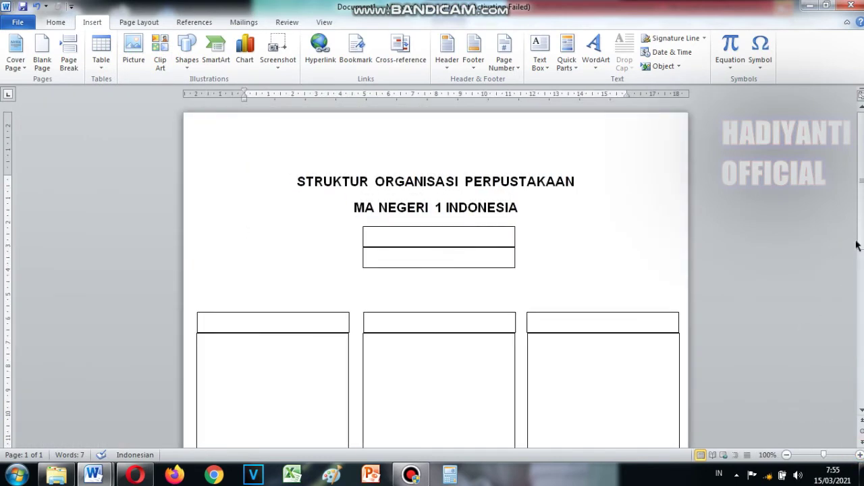
scroll(577, 295, down, 2)
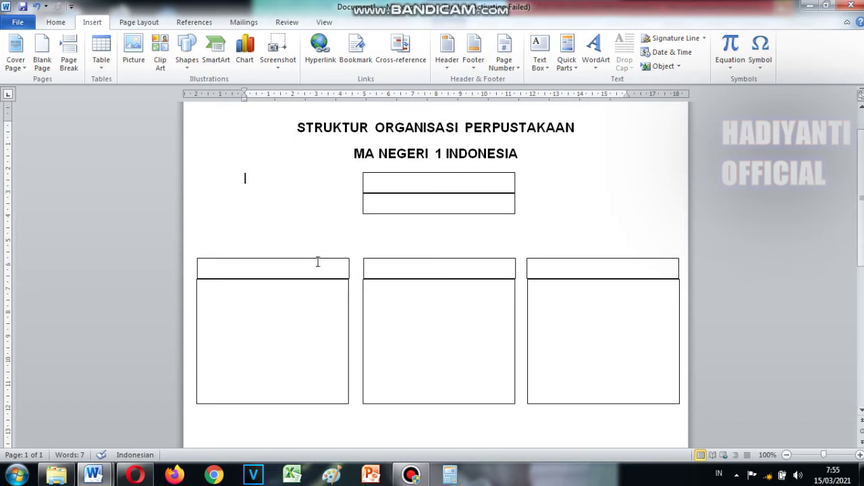
Step: Give the top header strip and the left, middle and right column strips a Yellow shape fill
click(368, 183)
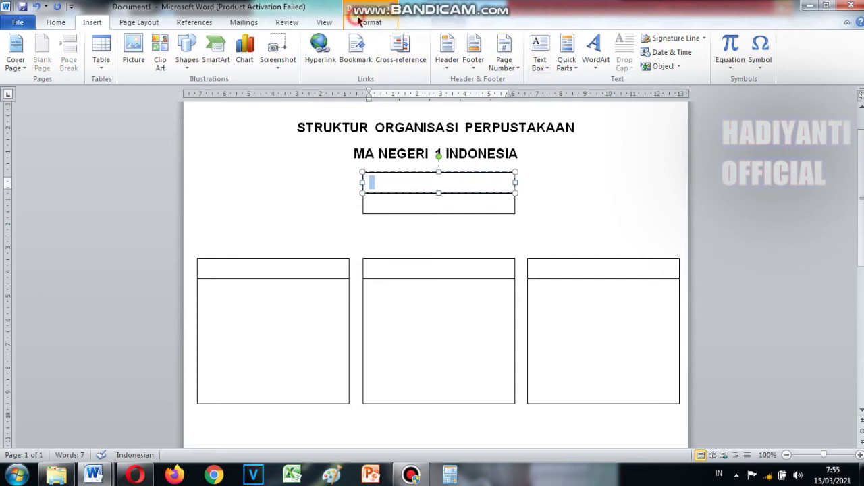
click(365, 21)
click(305, 38)
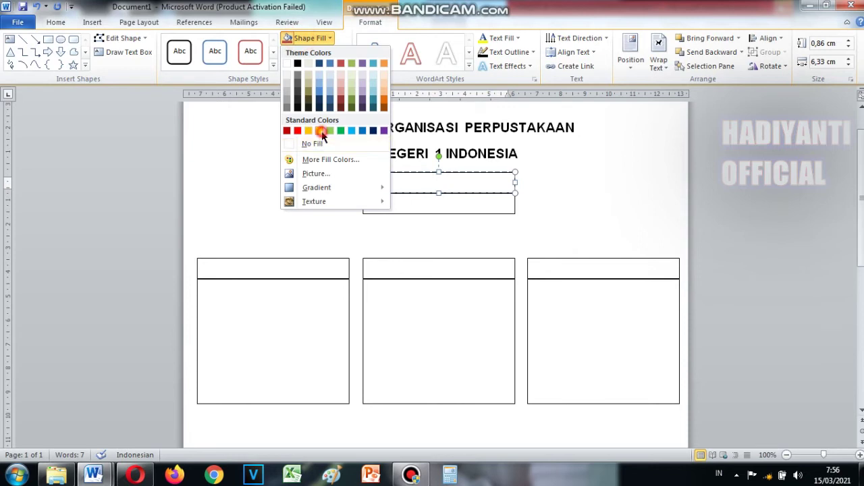
click(319, 130)
click(209, 267)
click(289, 39)
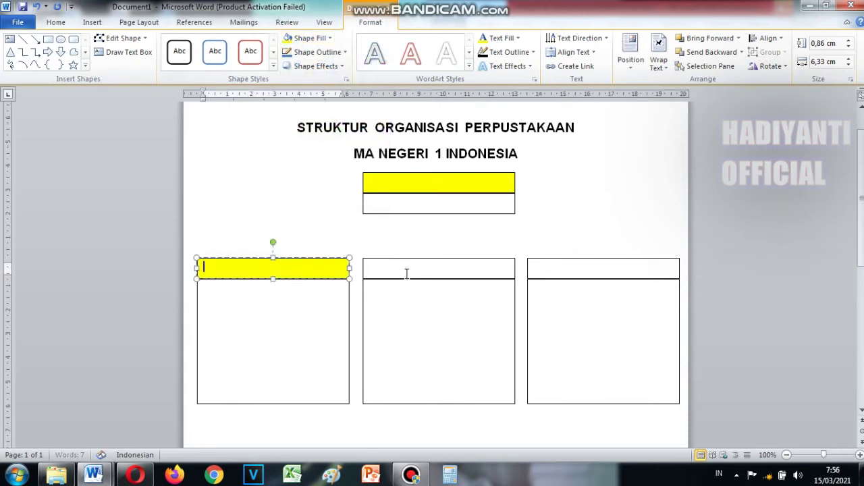
click(408, 268)
click(290, 38)
click(614, 259)
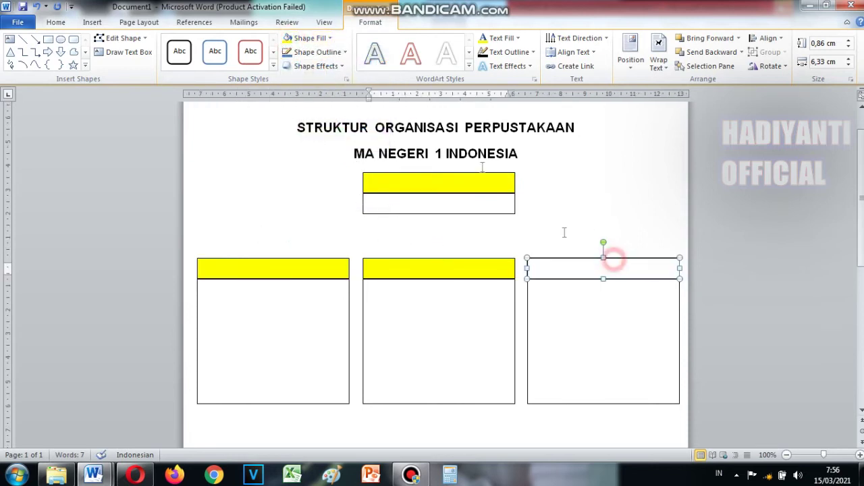
click(290, 38)
click(648, 181)
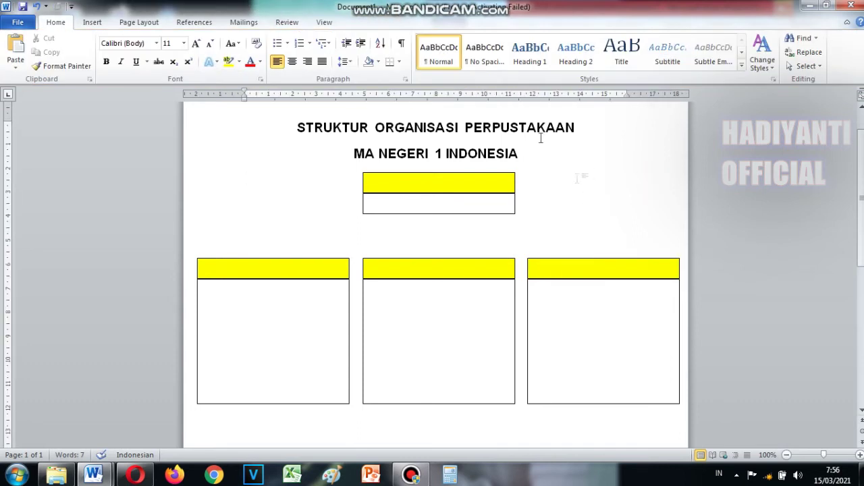
Step: Pick the straight Line shape from the Insert Shapes gallery
click(92, 22)
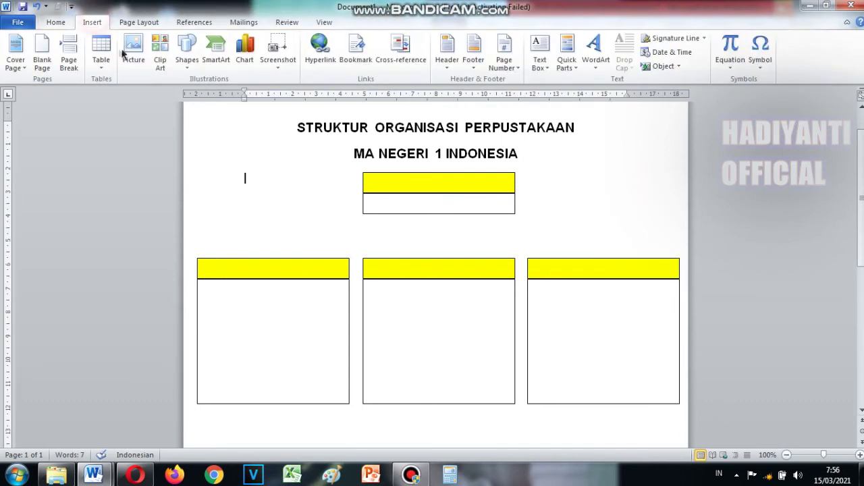
click(187, 51)
click(194, 94)
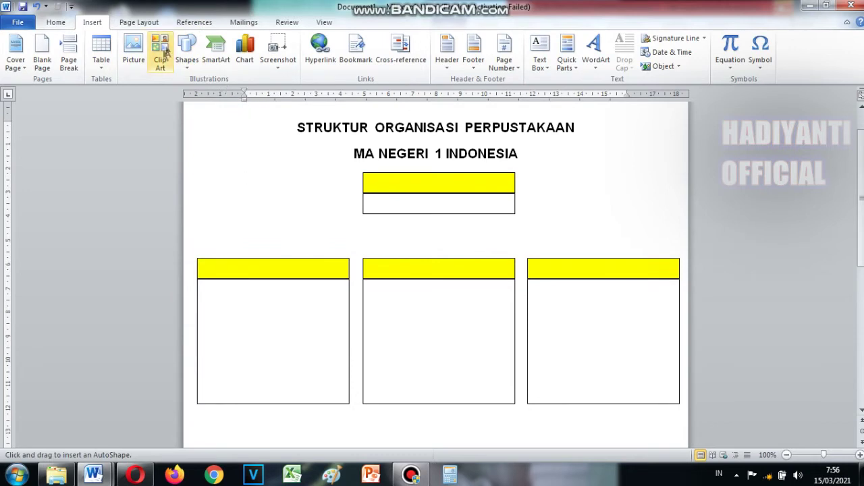
Step: Draw a straight horizontal line above the three column boxes
click(187, 50)
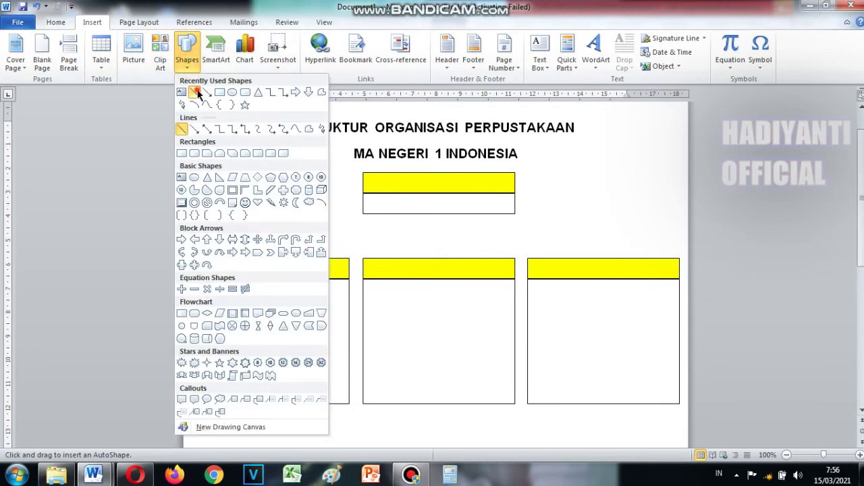
click(196, 93)
click(187, 51)
click(194, 105)
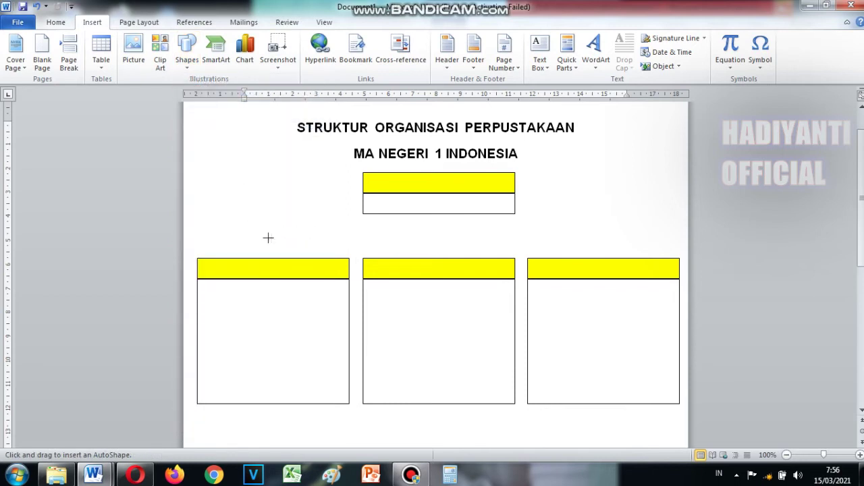
drag(268, 236, 608, 236)
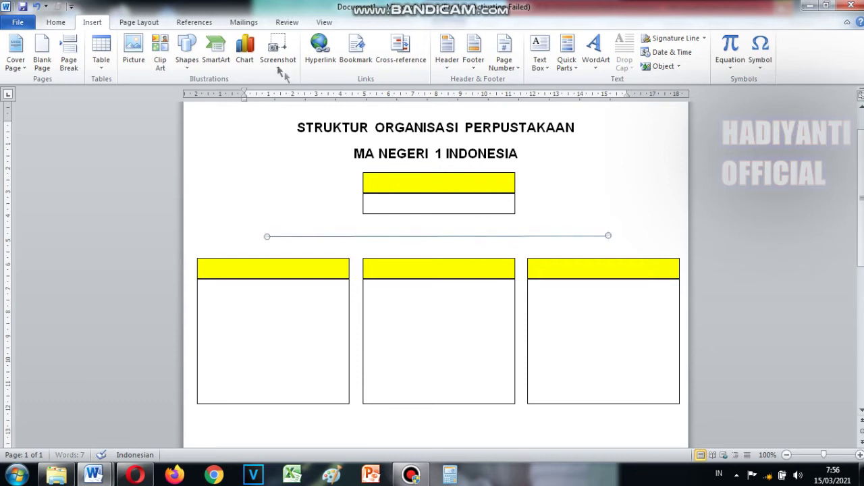
Step: Make the horizontal line black, 2¼ pt thick and perfectly level
click(320, 57)
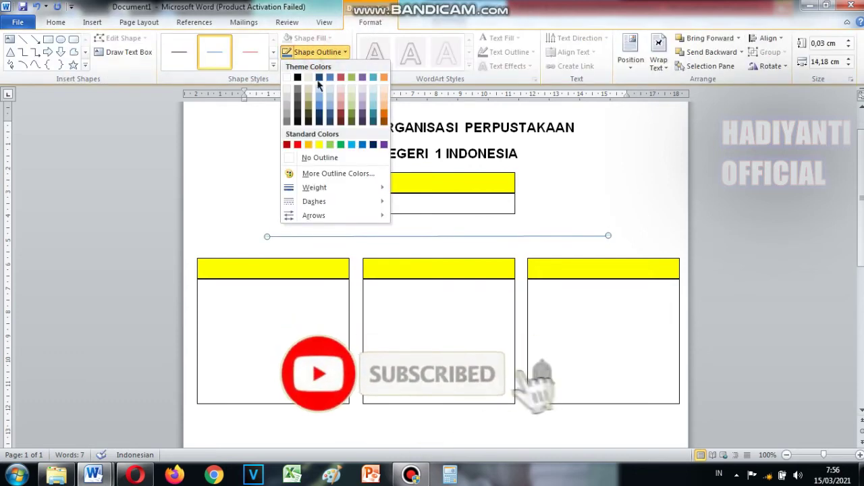
click(298, 77)
click(333, 55)
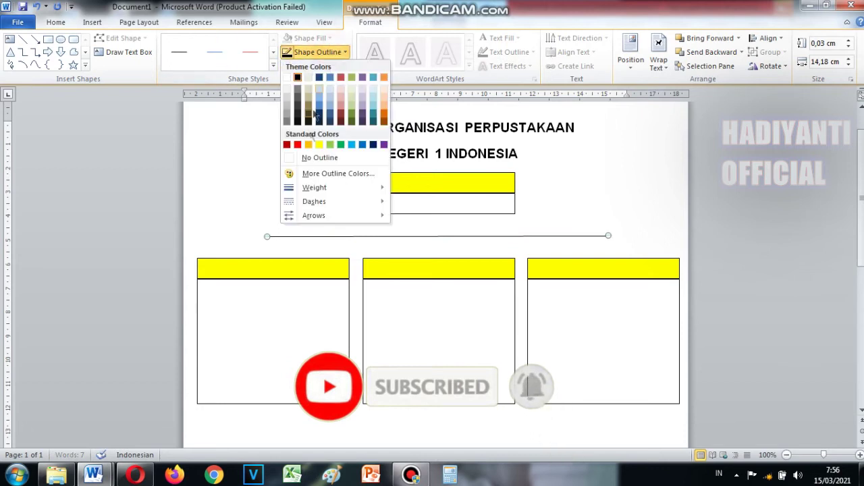
mouse_move(314, 188)
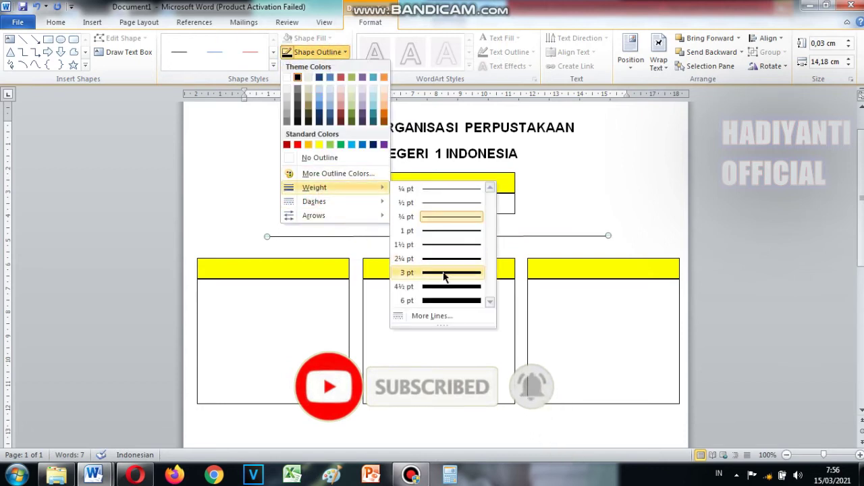
click(442, 272)
click(311, 58)
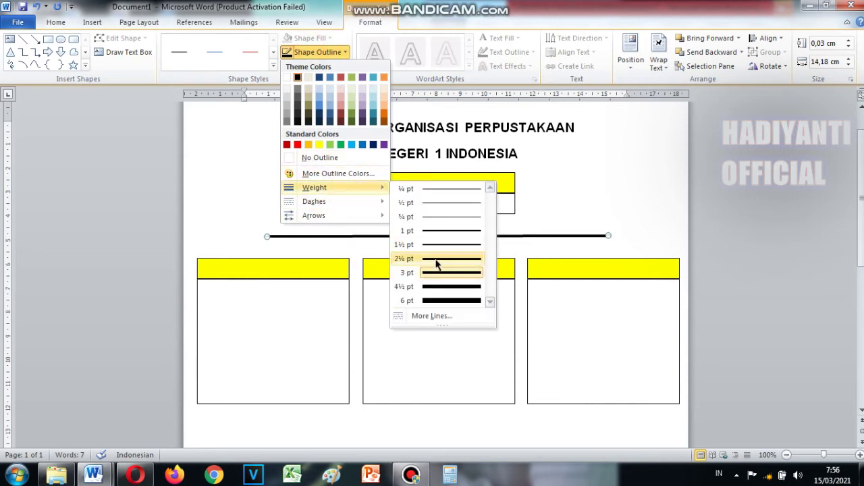
click(440, 259)
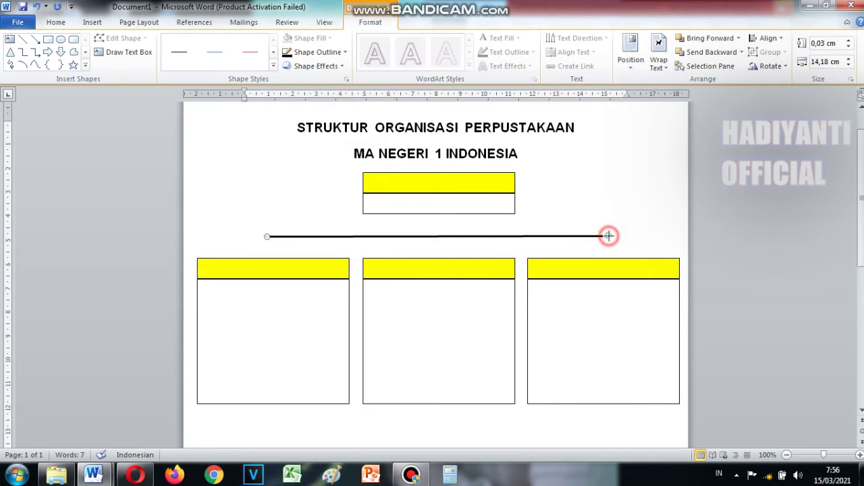
drag(609, 237, 609, 237)
click(645, 190)
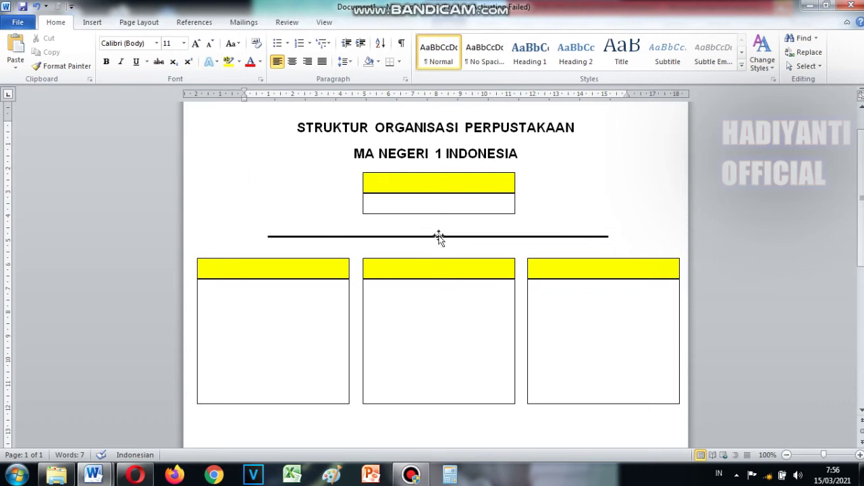
Step: Draw a vertical line down from the top box to the horizontal line
click(102, 21)
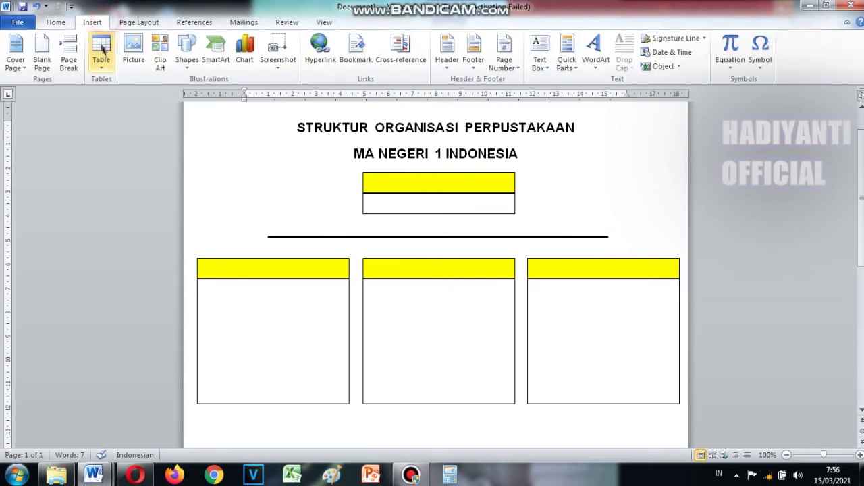
click(186, 51)
click(192, 91)
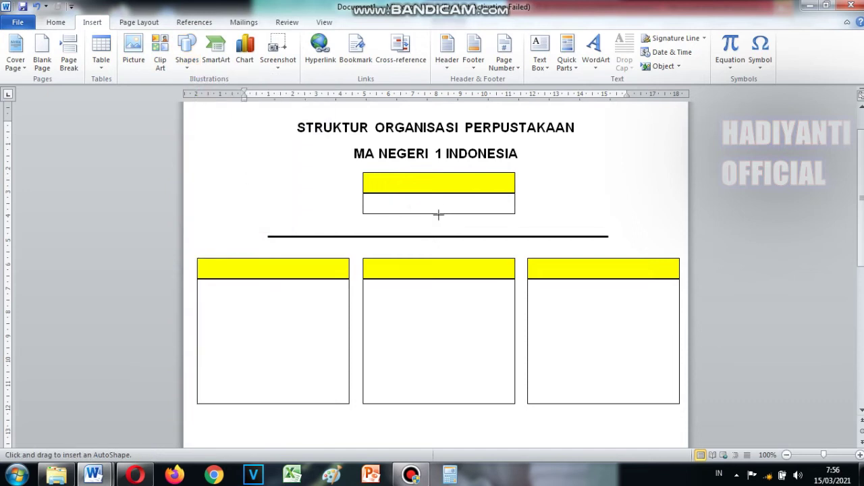
drag(438, 214, 439, 258)
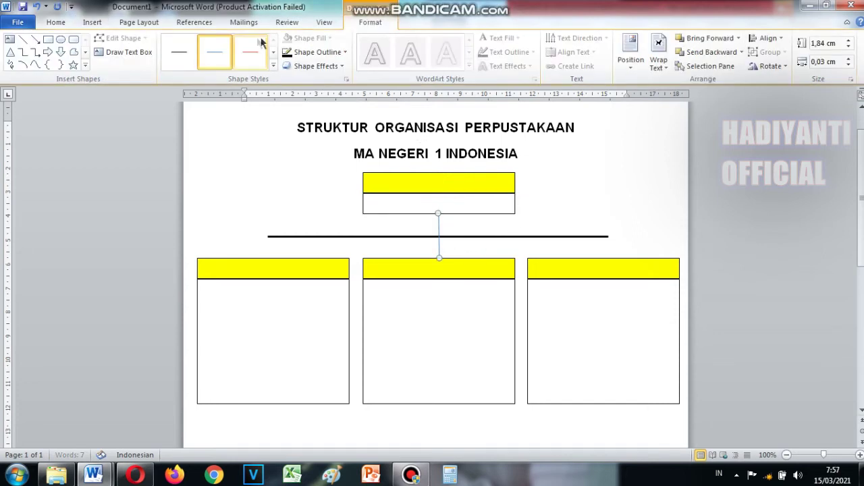
Step: Give the vertical connector a black 2¼ pt outline to match the horizontal line
click(312, 53)
click(297, 77)
click(314, 52)
mouse_move(314, 188)
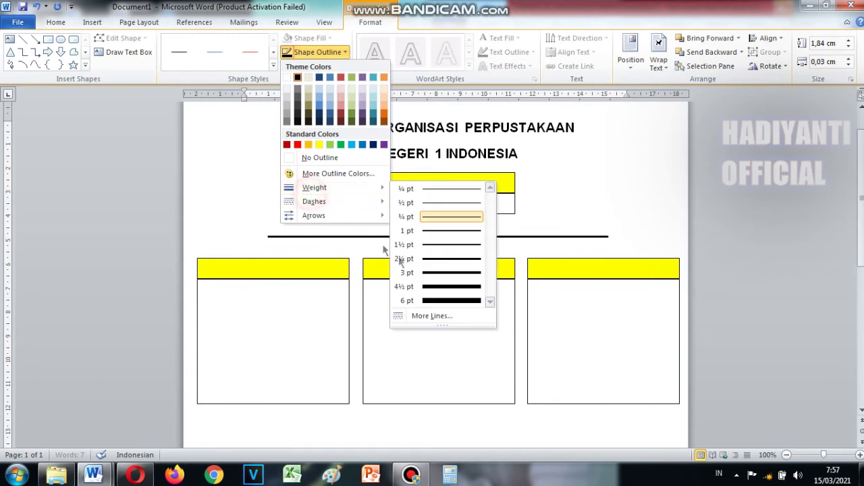
click(427, 262)
click(440, 253)
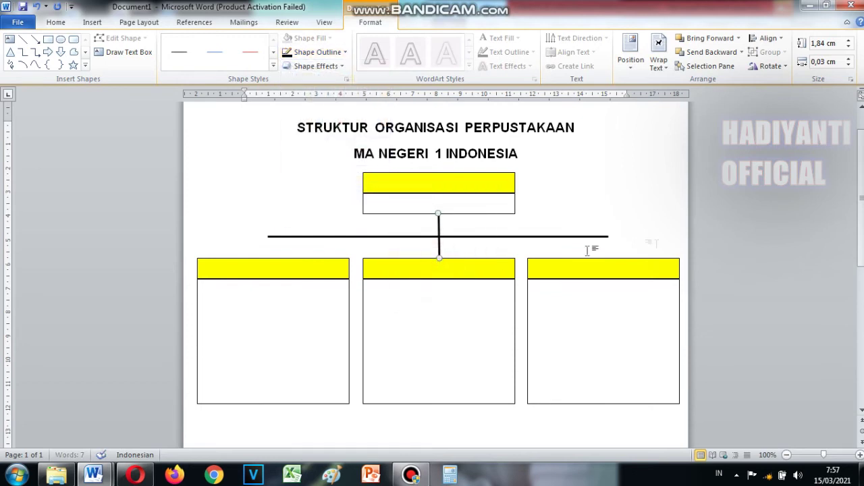
click(762, 233)
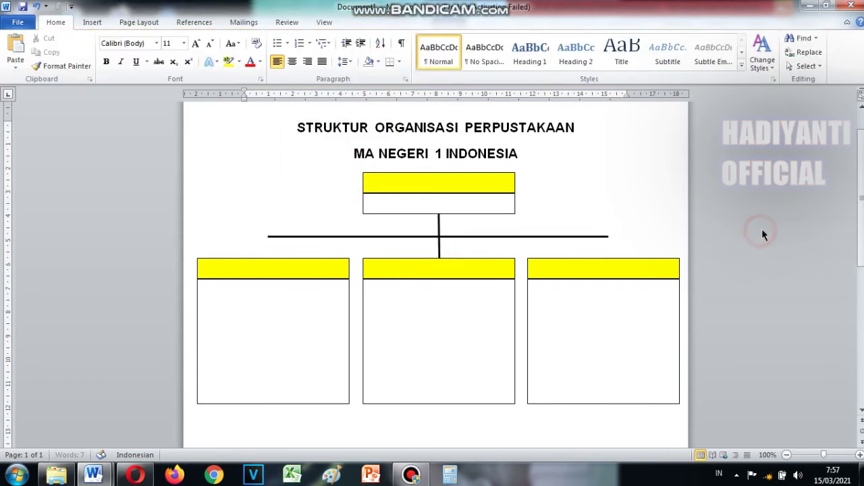
click(439, 225)
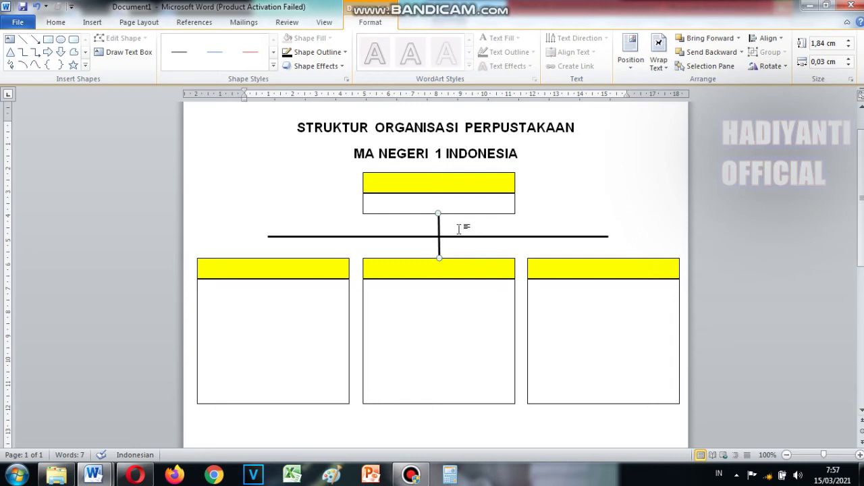
Step: Copy the vertical connector and nudge the copy onto the horizontal line's right end above the right box
key(ctrl+c)
key(ctrl+v)
drag(448, 244, 606, 233)
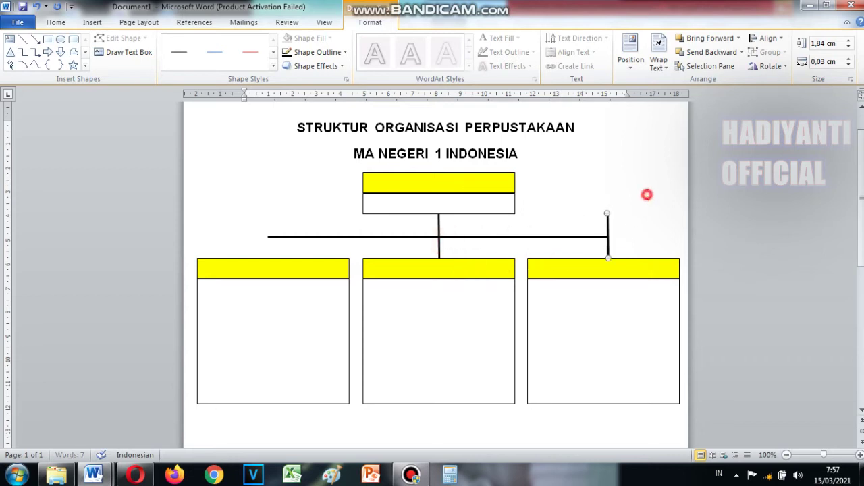
click(648, 195)
click(609, 217)
click(644, 171)
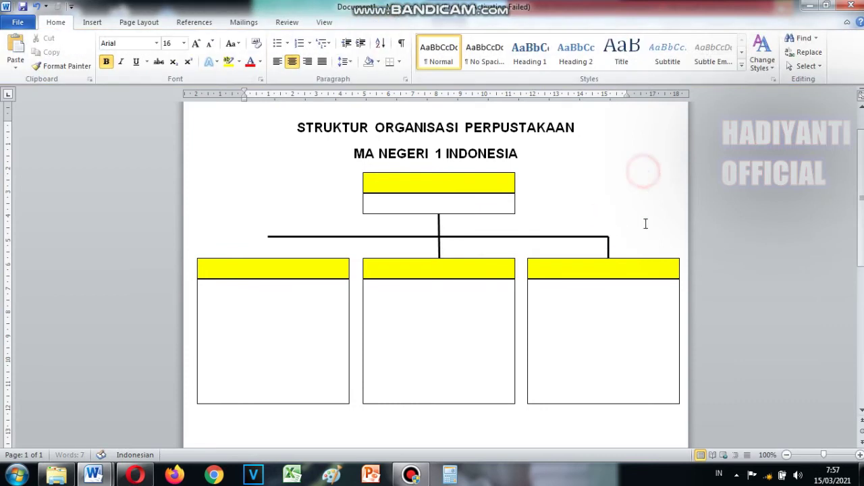
click(609, 247)
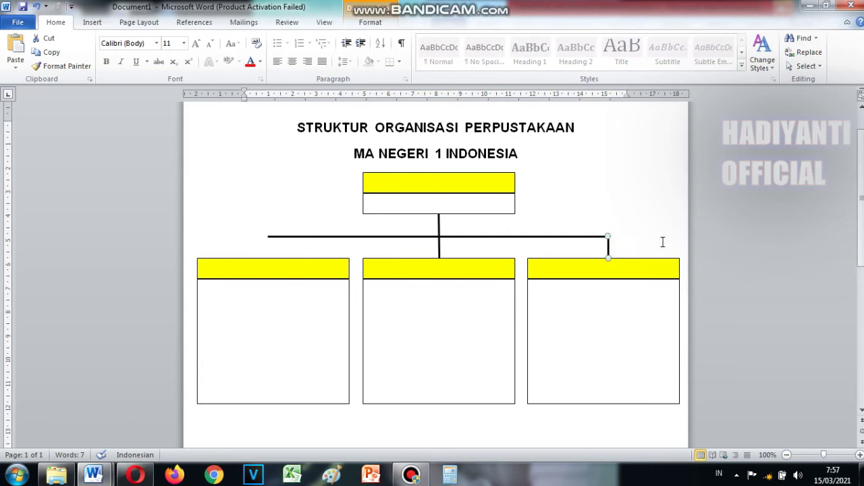
key(Right)
key(Right)
key(Down)
key(Down)
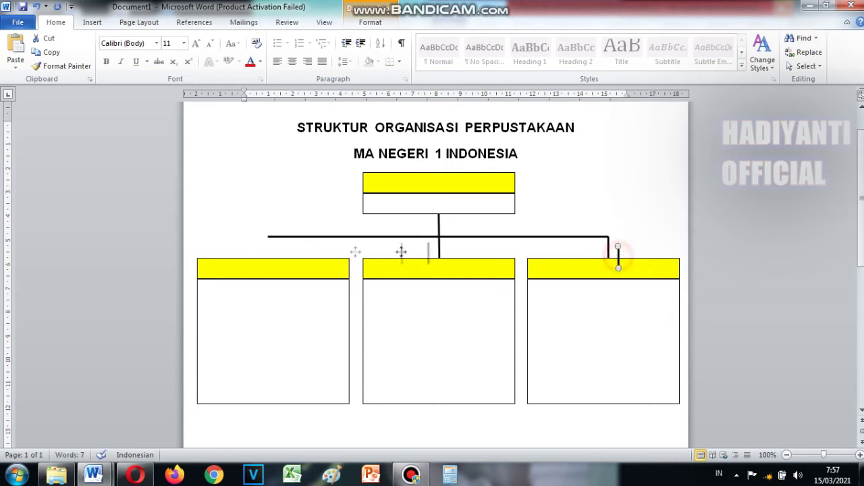
click(638, 163)
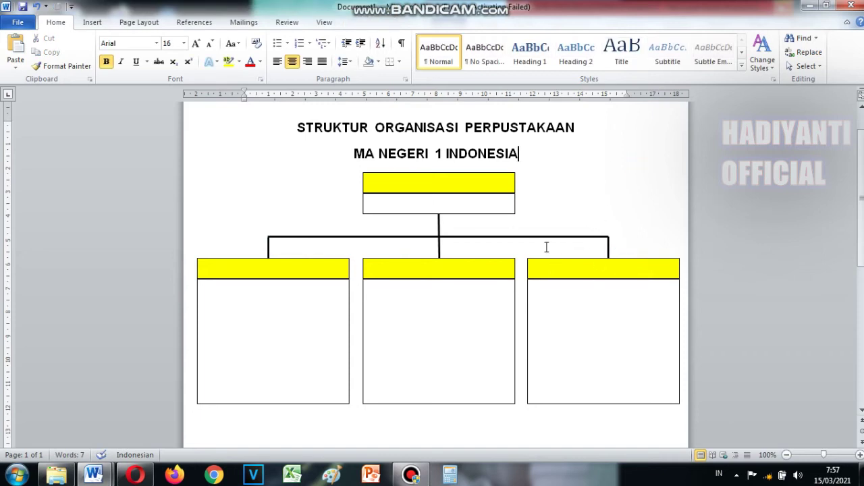
Step: Deselect the connectors and select the top yellow box
click(450, 284)
click(569, 201)
click(497, 201)
click(466, 183)
click(469, 173)
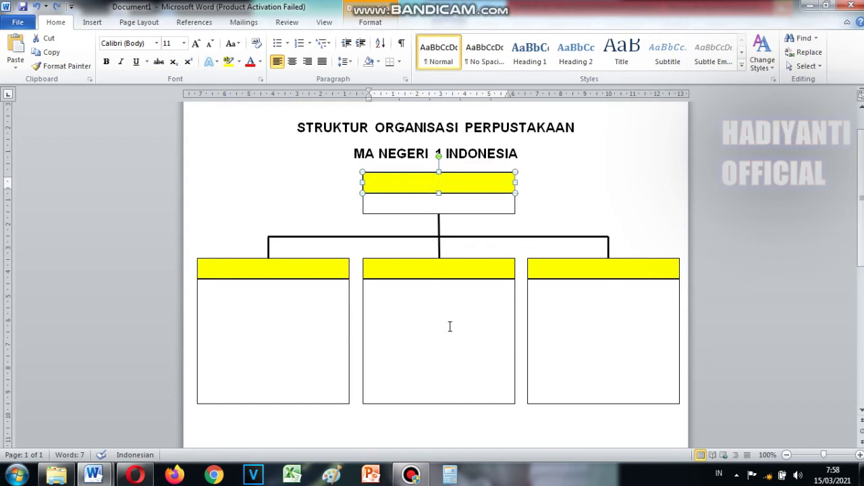
Step: Select the top yellow box, its white box, the vertical connector and the horizontal line together
click(605, 183)
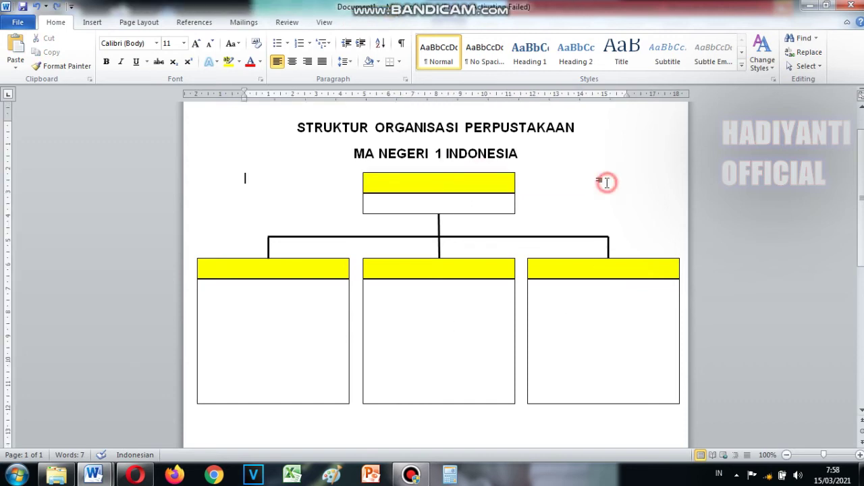
click(493, 176)
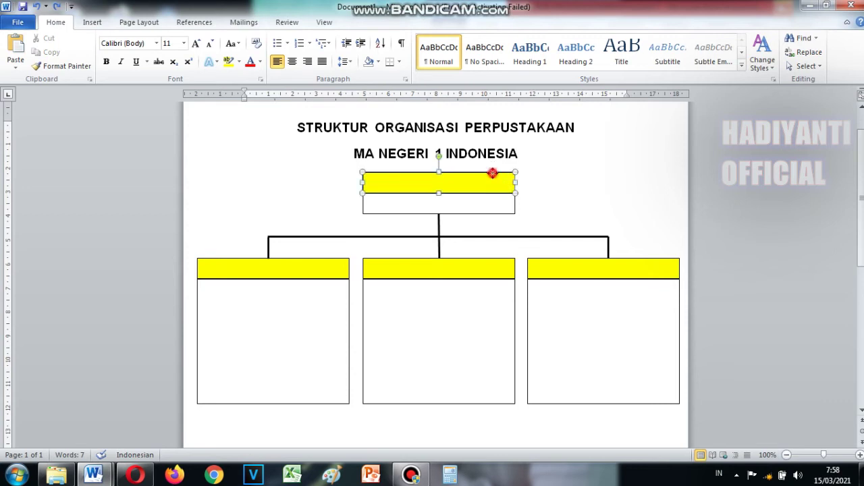
shift+click(502, 214)
shift+click(484, 237)
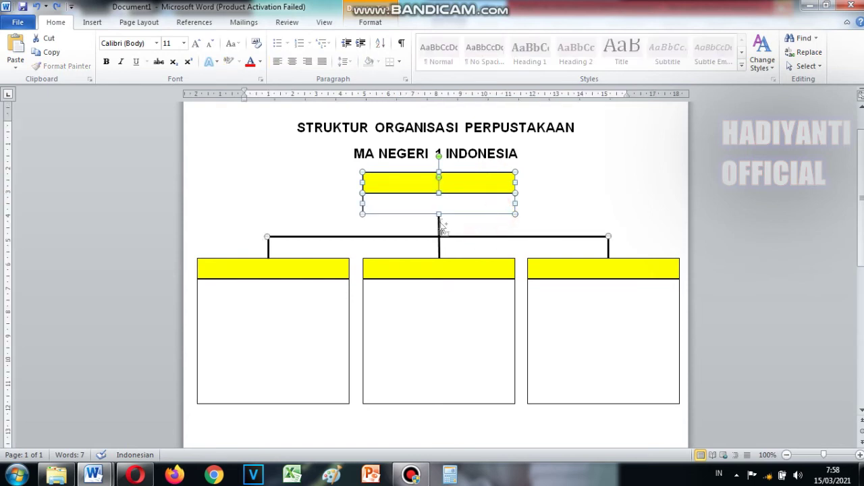
shift+click(440, 222)
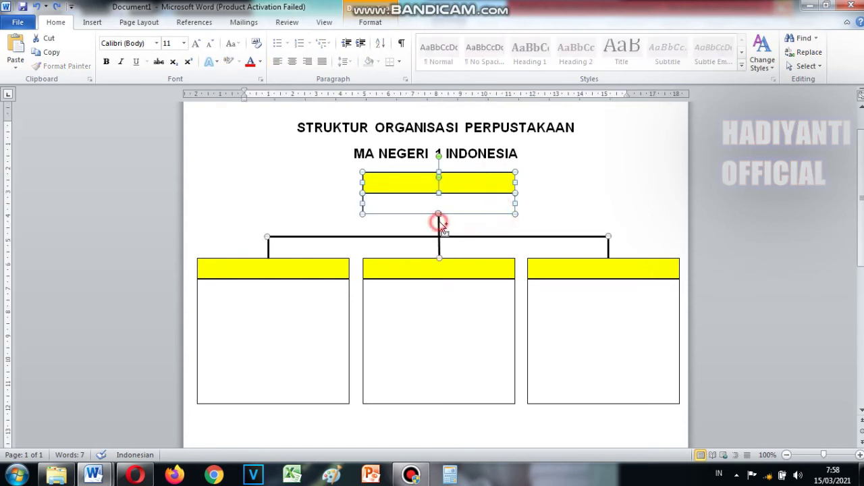
Step: Add the left, middle and right column boxes, then group all selected shapes
shift+click(314, 263)
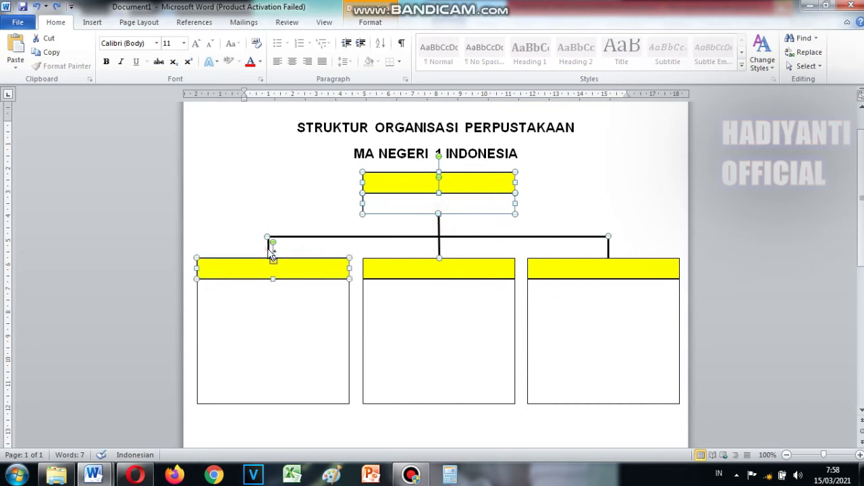
shift+click(279, 403)
shift+click(412, 273)
shift+click(401, 404)
shift+click(560, 280)
shift+click(555, 263)
shift+click(555, 262)
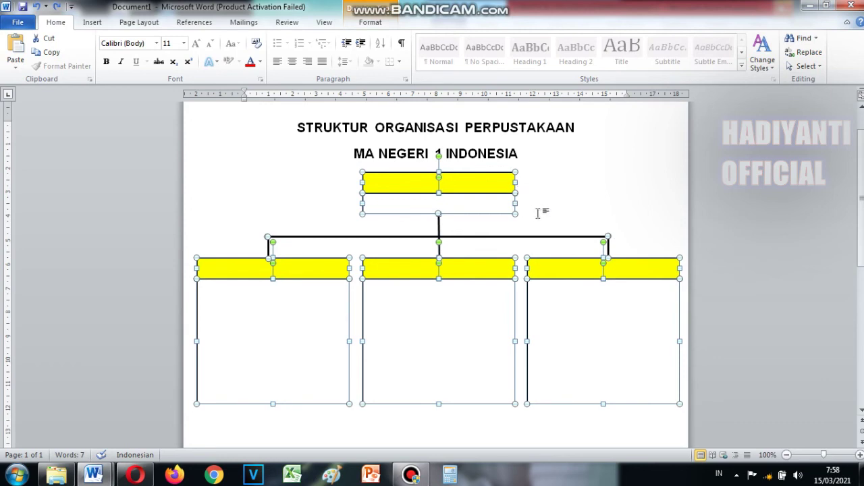
right_click(582, 257)
mouse_move(615, 327)
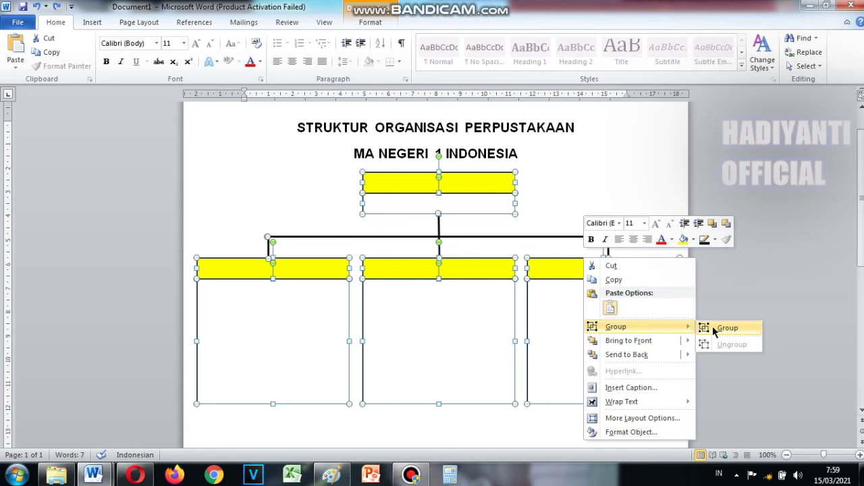
click(722, 329)
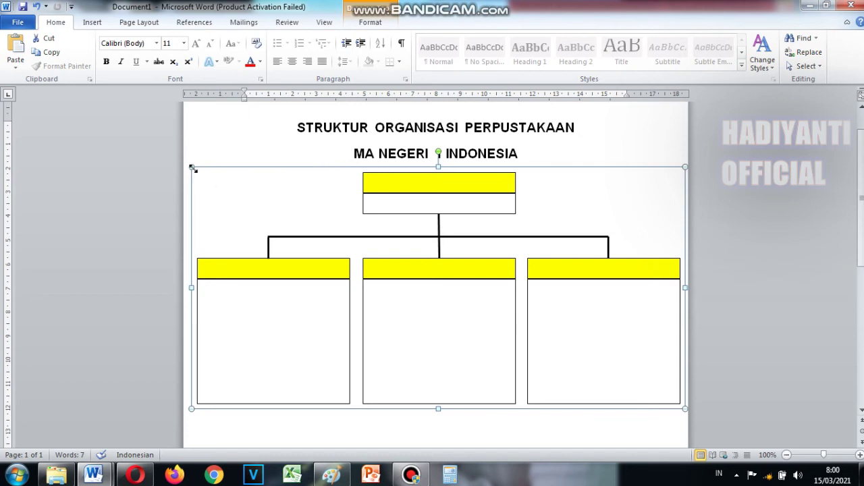
Step: Resize the grouped chart smaller, centre it under the title, and stretch its bottom edge down
drag(192, 167, 243, 232)
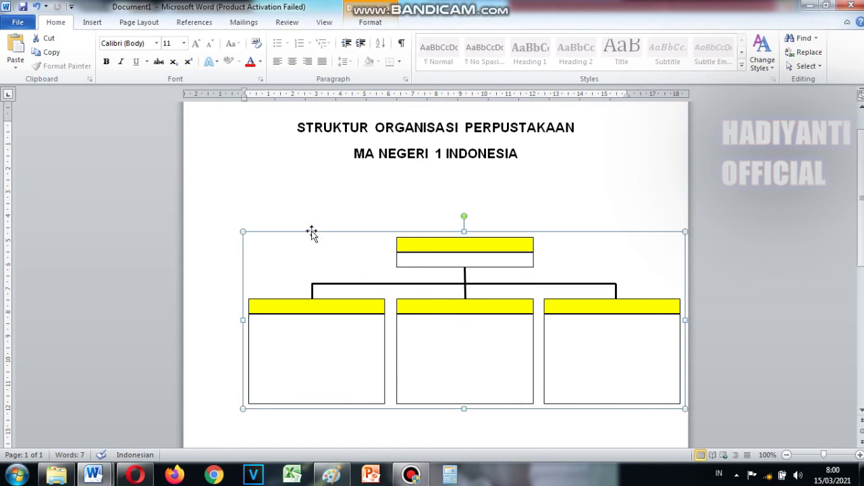
drag(312, 236, 248, 168)
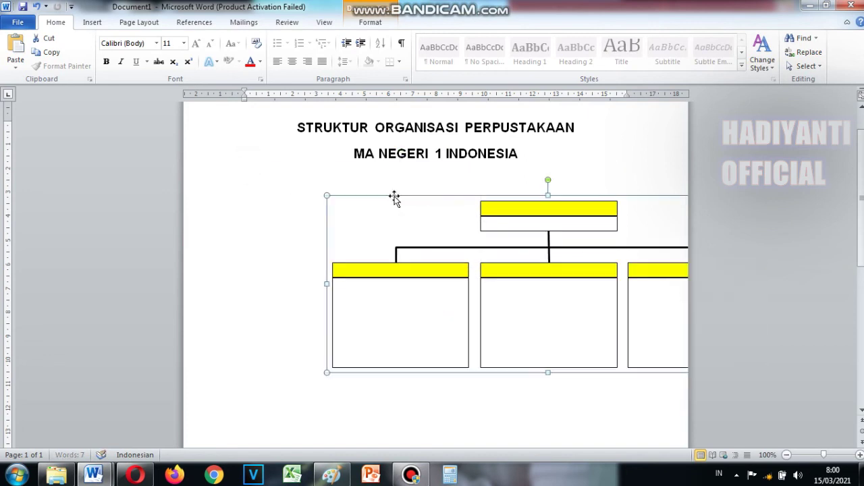
mouse_move(396, 195)
mouse_down()
mouse_move(279, 196)
mouse_move(279, 264)
mouse_move(283, 183)
mouse_up()
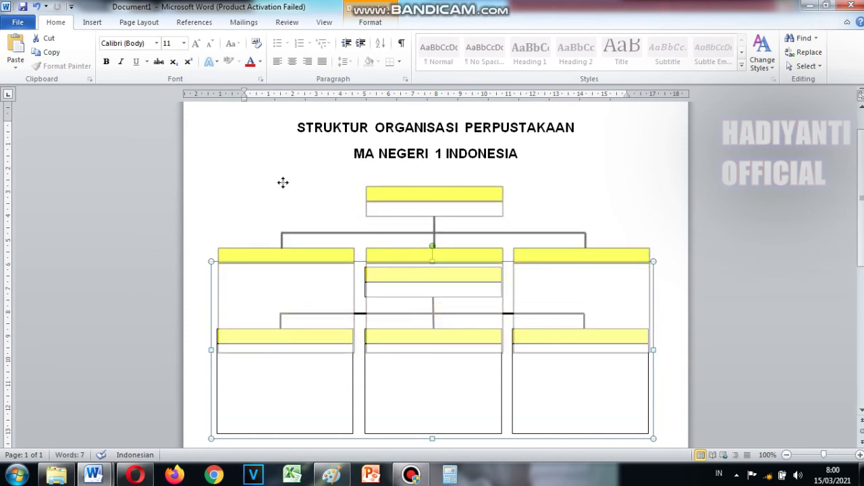
drag(432, 360, 434, 415)
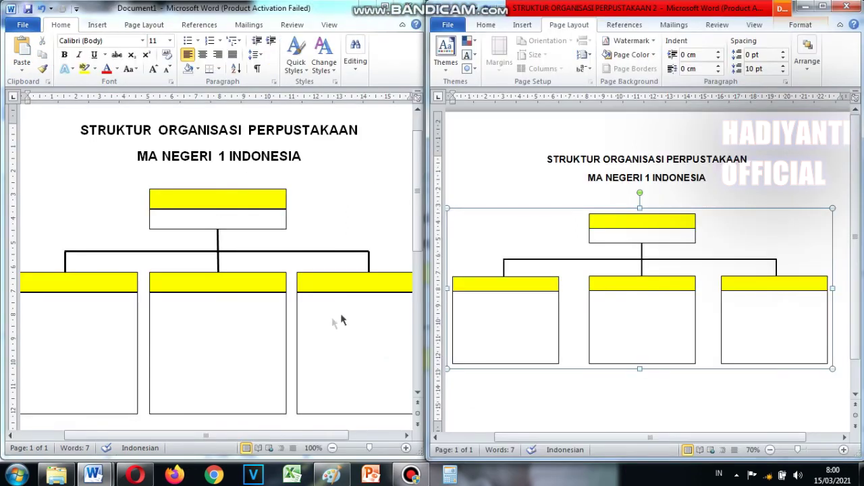
Step: Zoom Document1 to 80% and the reference document to 60% for a side-by-side comparison
click(357, 198)
click(332, 448)
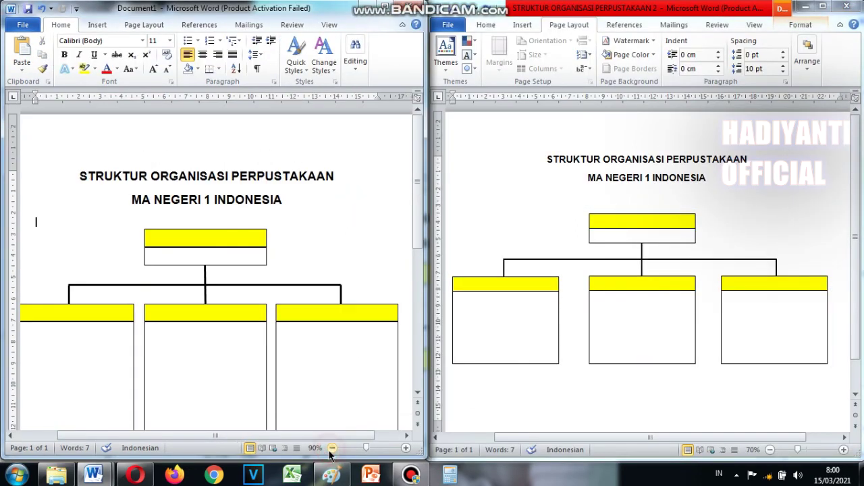
click(332, 449)
click(571, 376)
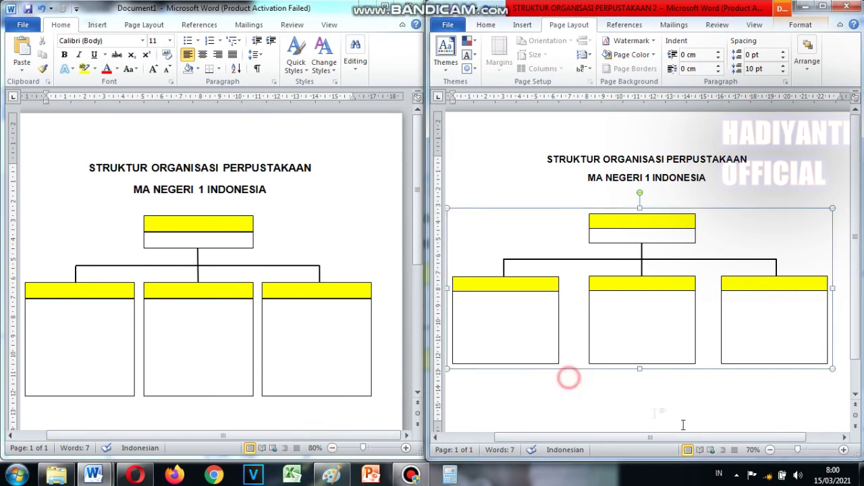
click(770, 450)
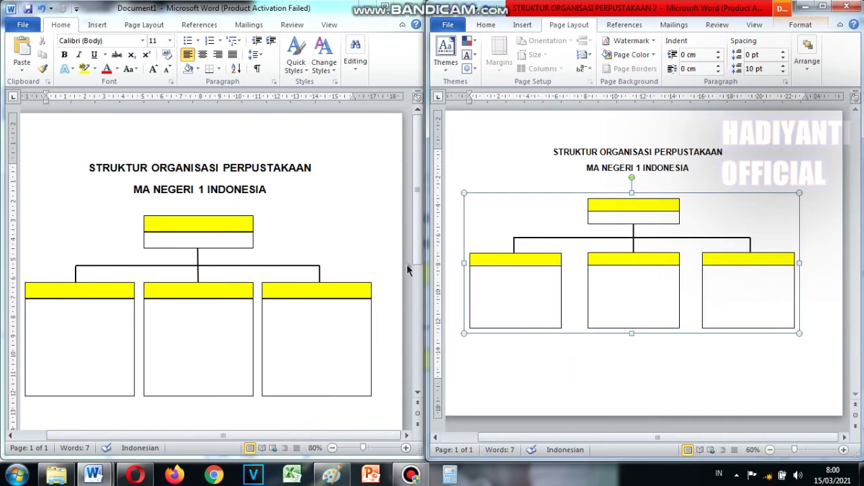
drag(413, 248, 416, 266)
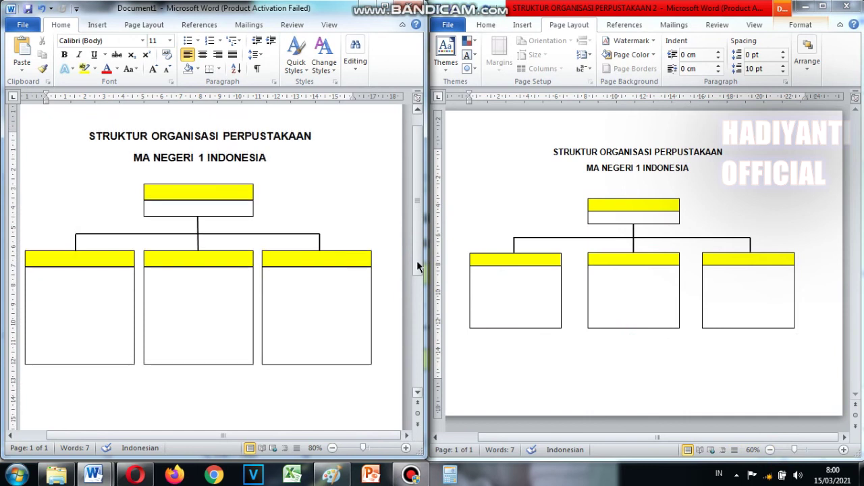